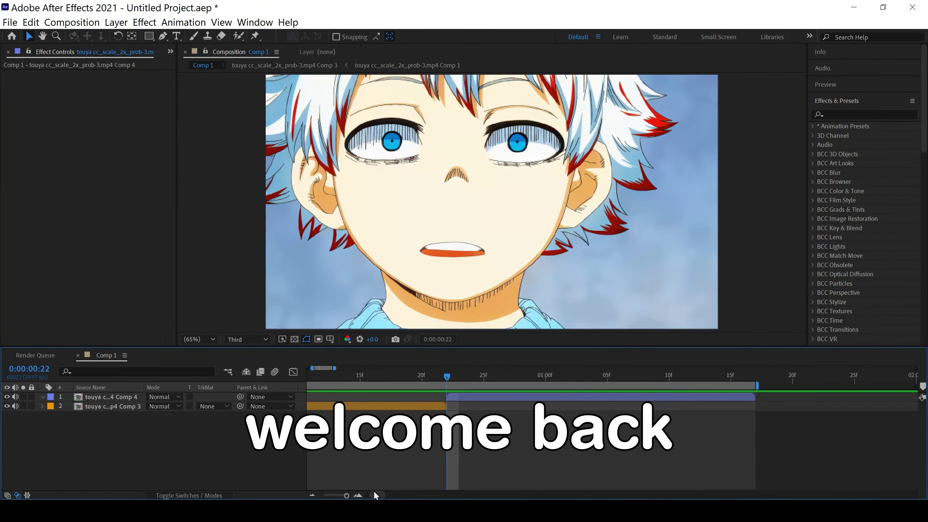
Step: Fit the timeline, scrub across the cut between Comp 4 and Comp 3, and select layer 1
drag(374, 490, 358, 492)
mouse_move(583, 376)
mouse_down()
mouse_move(320, 391)
mouse_move(792, 387)
mouse_move(585, 404)
mouse_up()
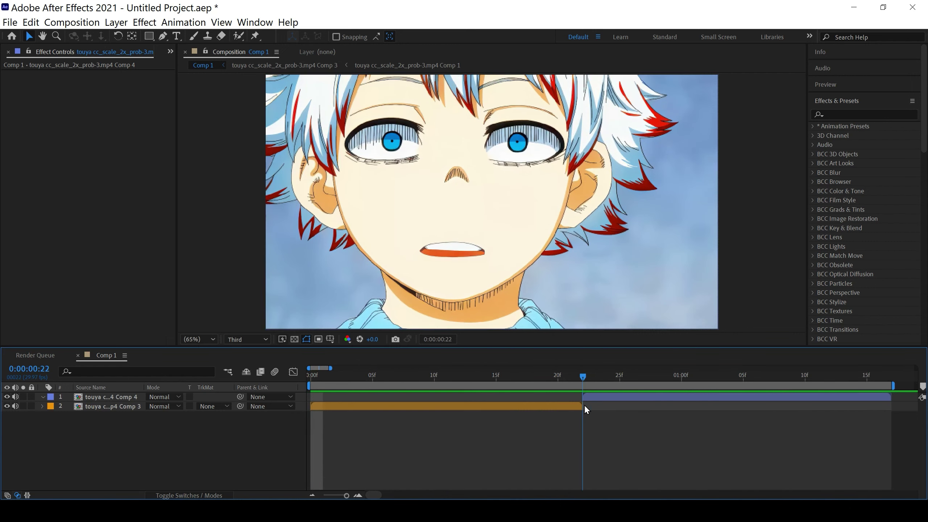
click(614, 397)
Step: Search 'bcc lens blur' and drag BCC Lens Blur OBS onto the Comp 4 layer
click(839, 115)
text(bcc l)
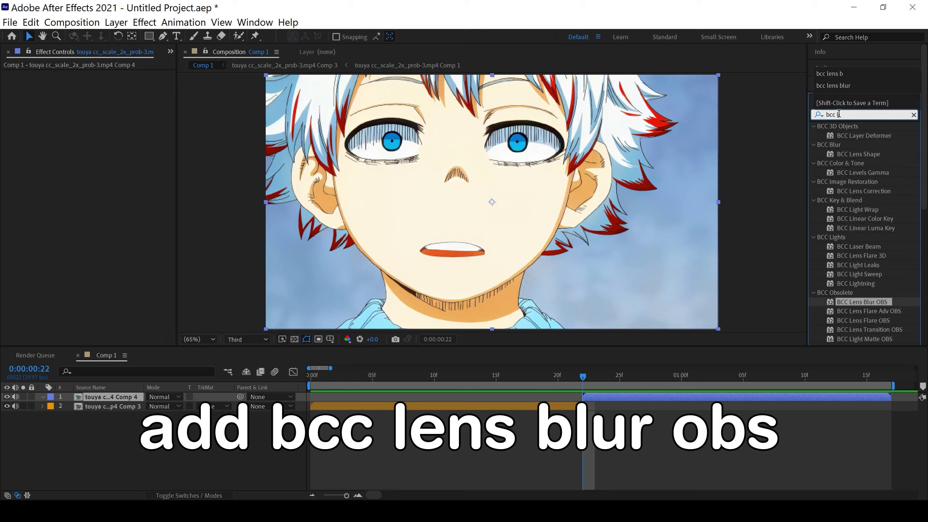
text(ens)
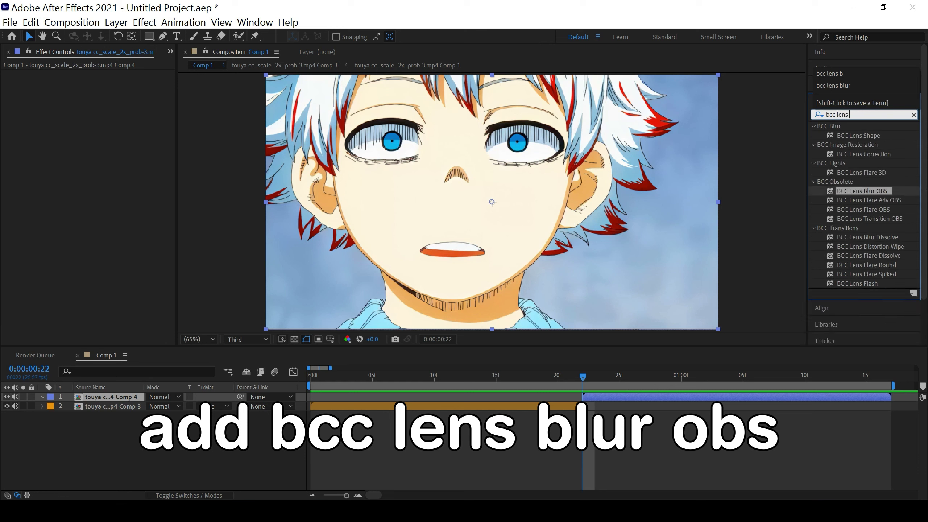
text( blur)
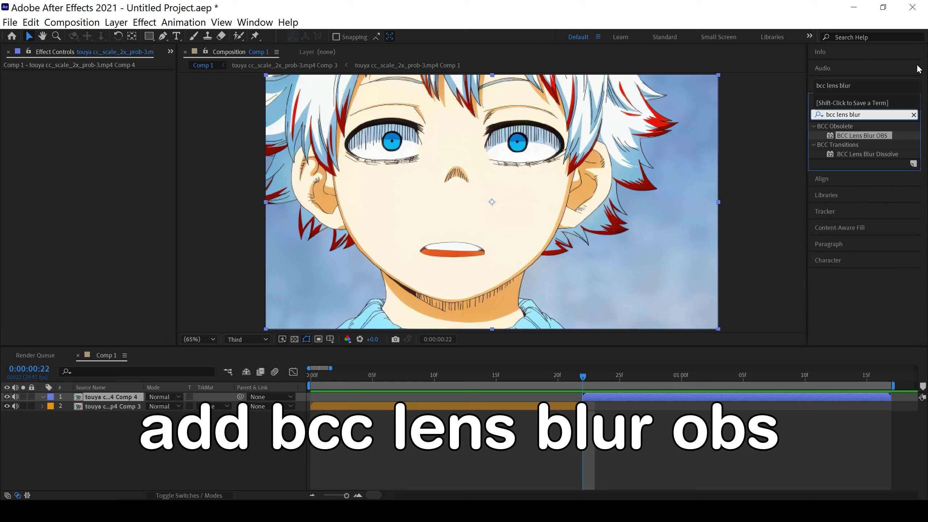
mouse_move(861, 135)
mouse_down()
mouse_move(646, 382)
mouse_move(643, 398)
mouse_up()
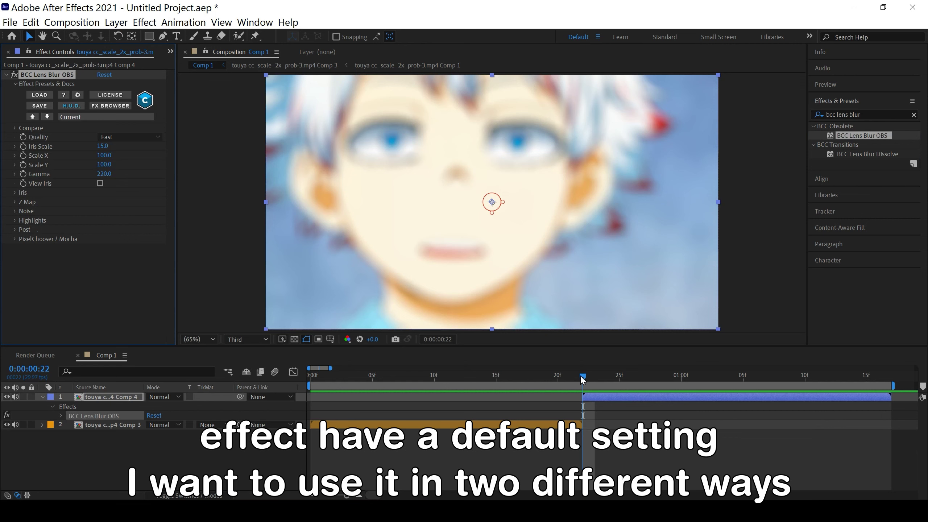
Step: Keyframe Iris Scale at 15 on frame 22 and 0 at 1:07, then review the blur
mouse_move(582, 379)
mouse_down()
mouse_move(571, 378)
mouse_move(583, 378)
mouse_up()
click(27, 150)
drag(596, 378, 771, 381)
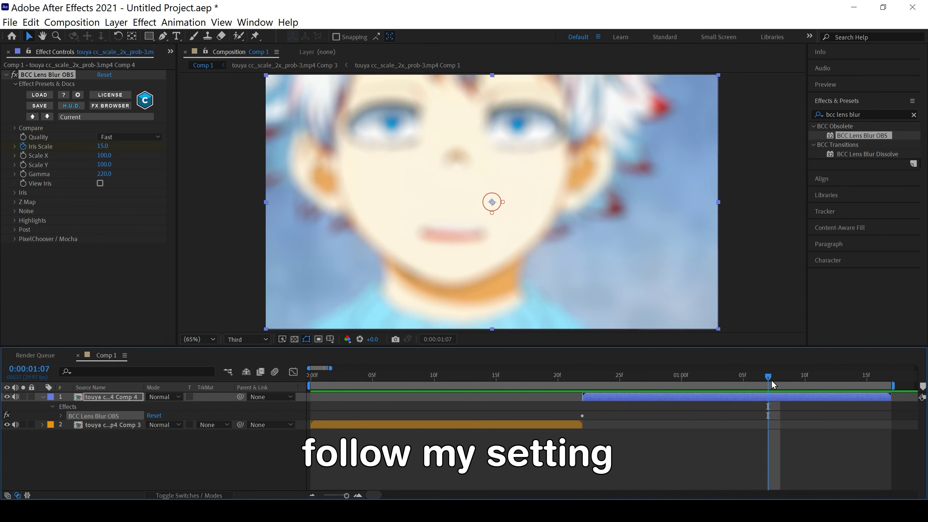
click(104, 145)
text(0)
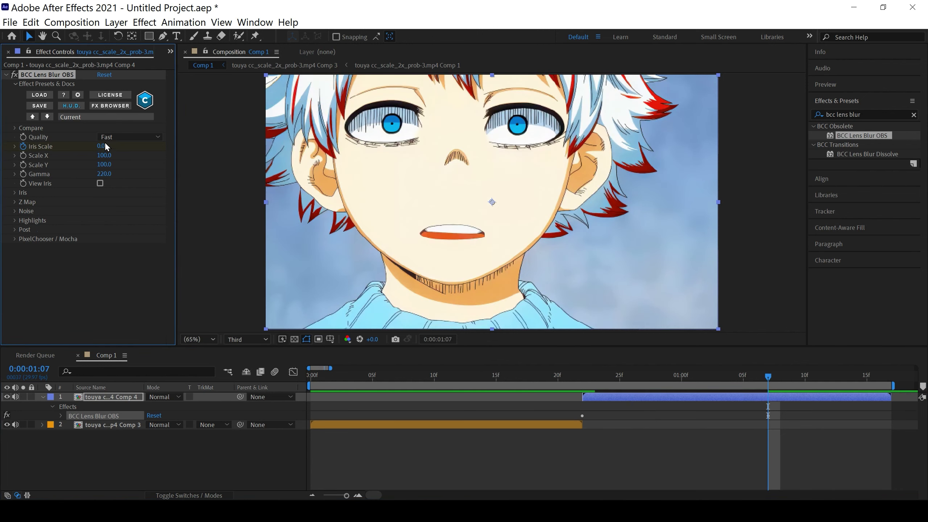
drag(769, 382, 559, 388)
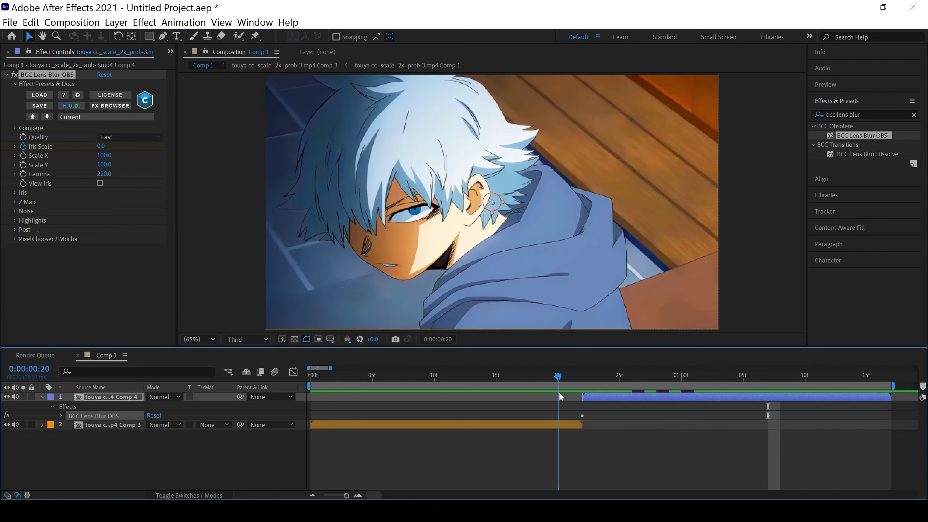
mouse_move(709, 380)
mouse_down()
mouse_move(870, 382)
mouse_move(583, 379)
mouse_up()
click(591, 399)
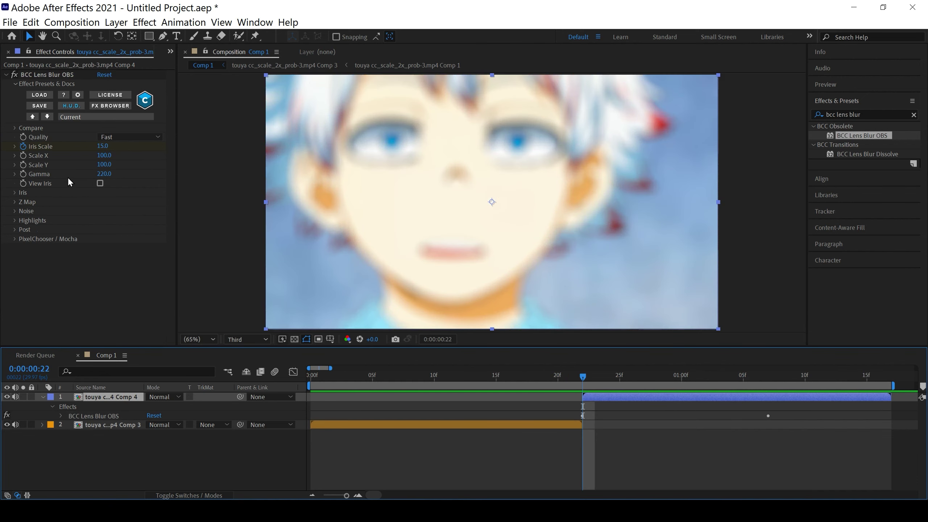
click(47, 75)
Step: Stretch the lens blur iris vertically to Scale Y 646 and play a preview
drag(492, 213, 491, 223)
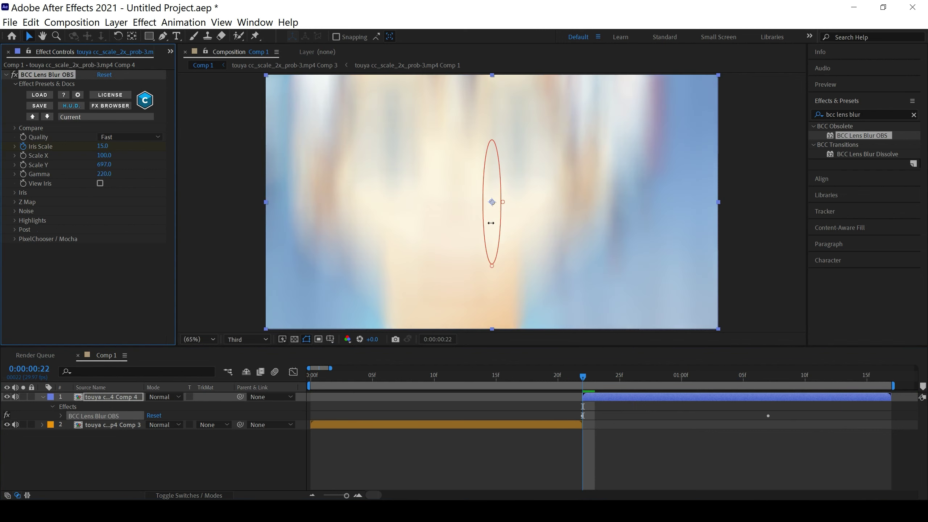
click(552, 448)
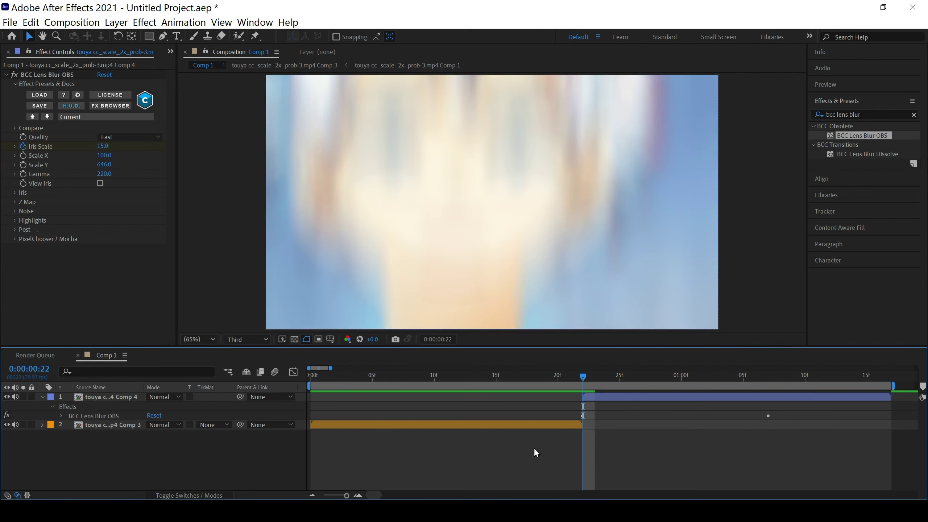
key(space)
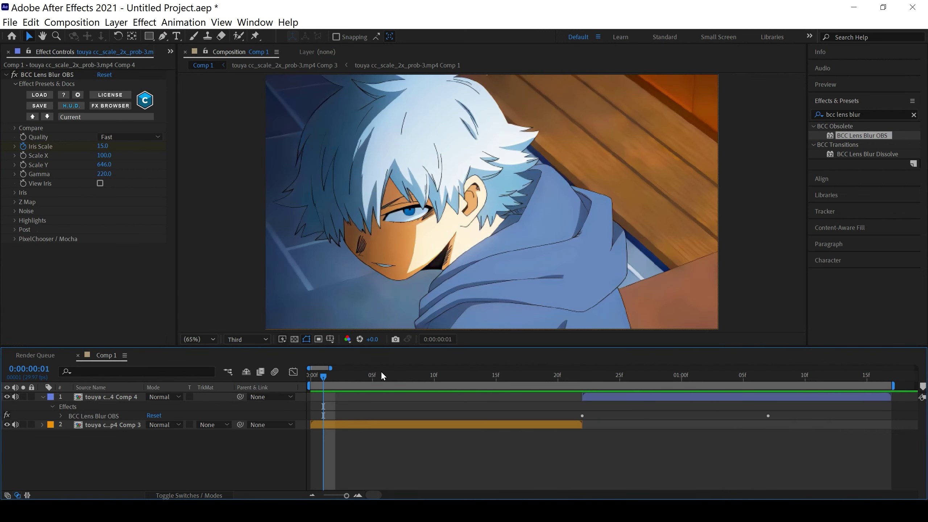
Step: Step through the frames around the cut, ending on frame 22 where the blur peaks
click(558, 382)
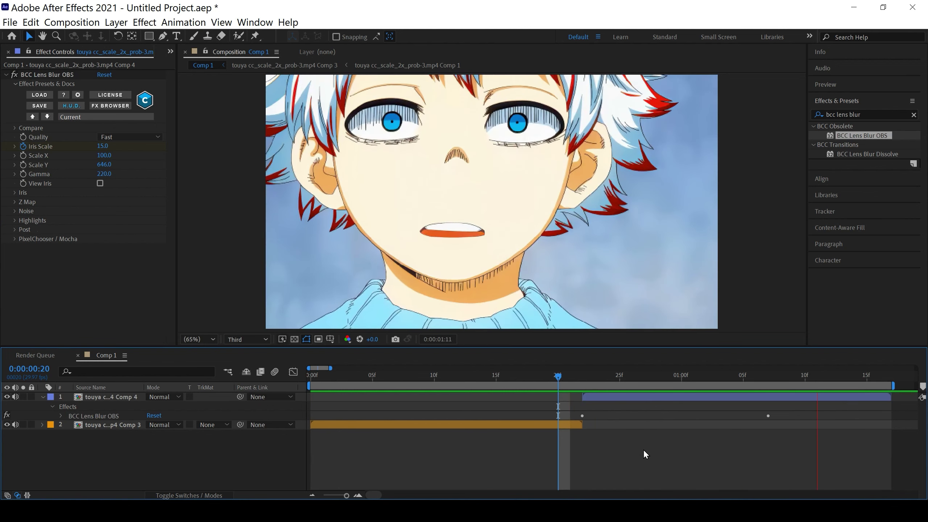
key(shift+Page_Up)
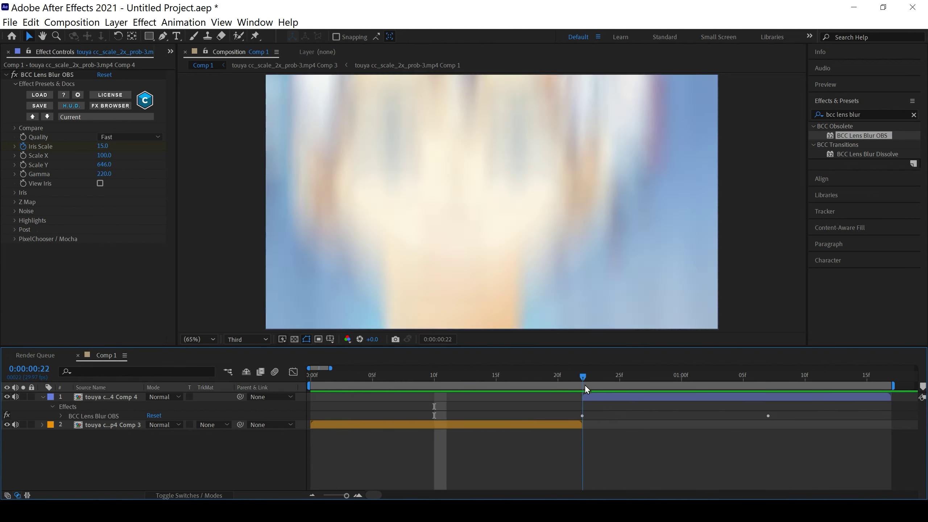
drag(433, 377, 570, 377)
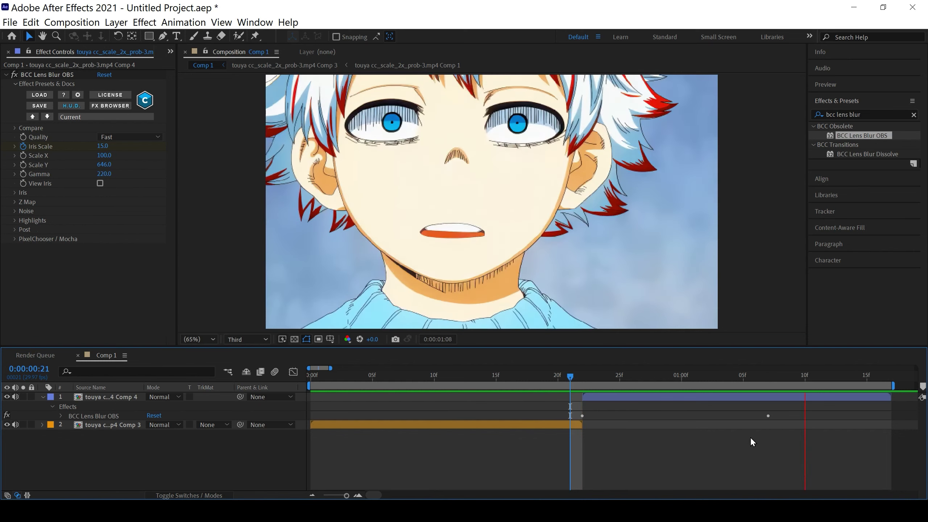
key(Home)
click(600, 382)
key(Page_Up)
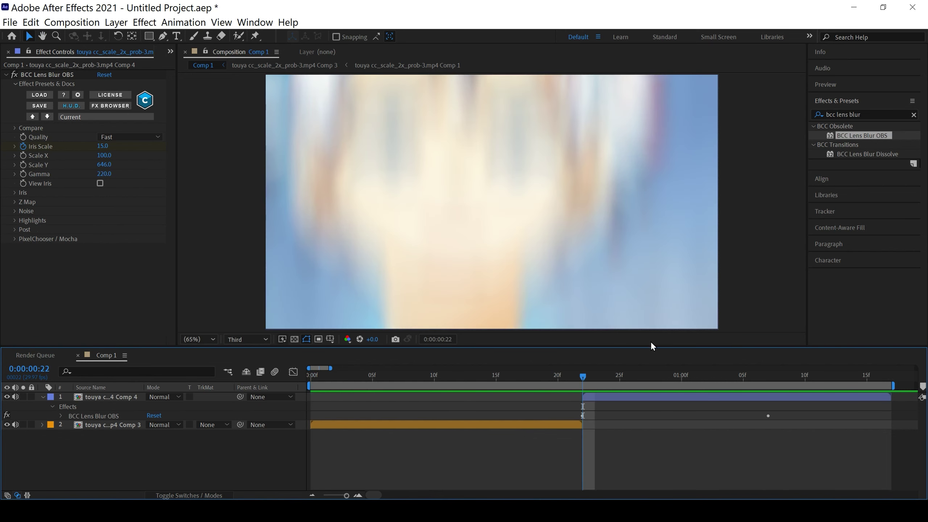
click(856, 114)
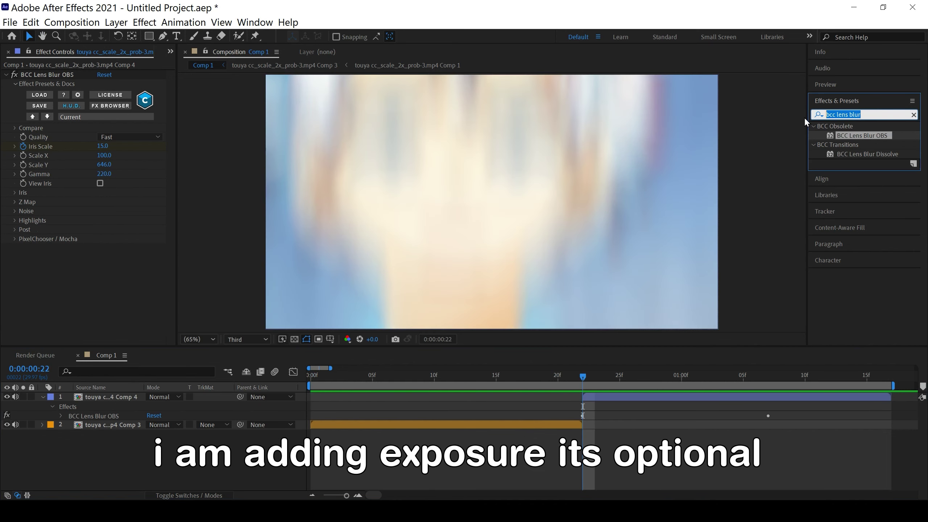
Step: Apply Exposure to the Comp 4 layer and keyframe Exposure at 0.81 on frame 22
text(exposure)
double_click(869, 311)
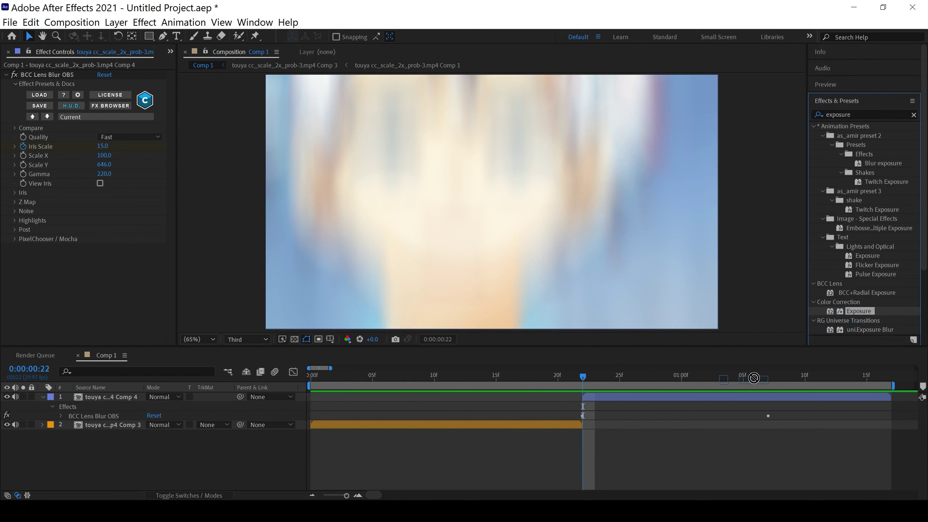
click(914, 115)
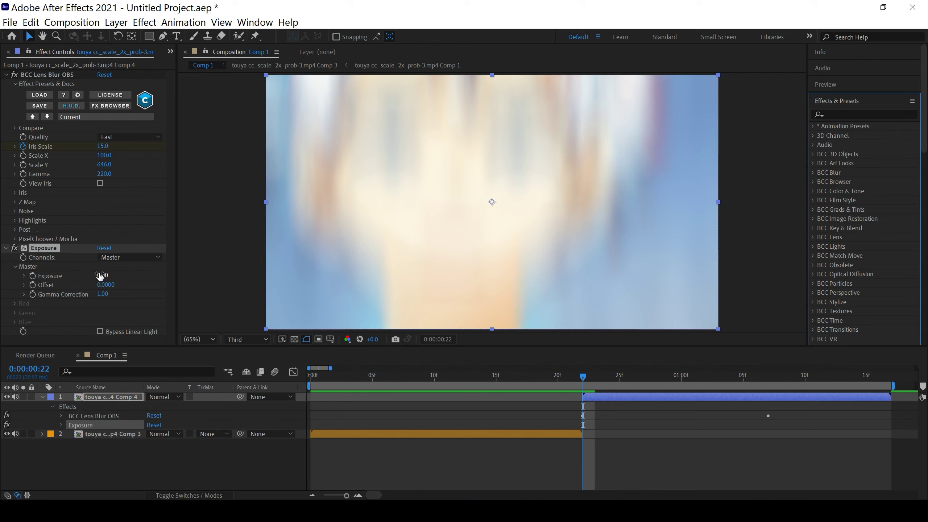
click(43, 278)
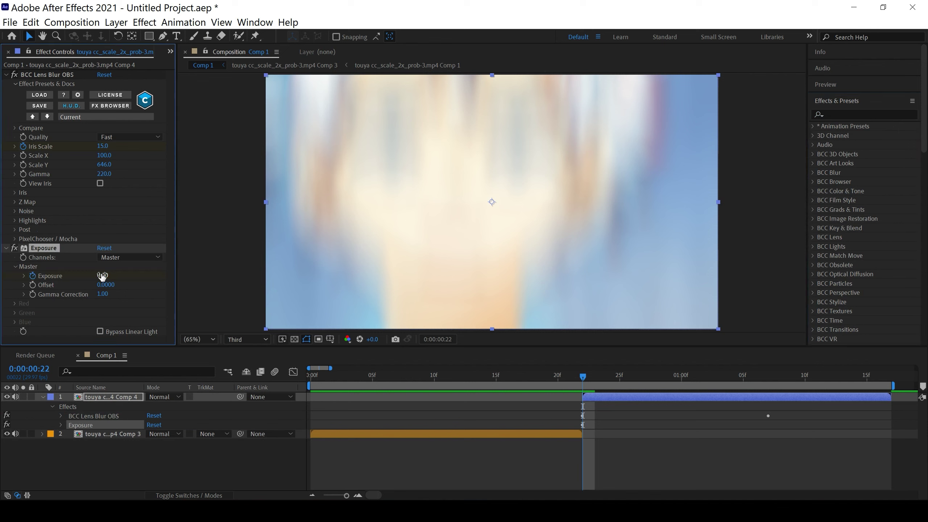
drag(103, 275, 146, 273)
Step: Keyframe Exposure back to 0 ten frames later at 1:02 and preview the flash
click(594, 383)
key(shift+Page_Down)
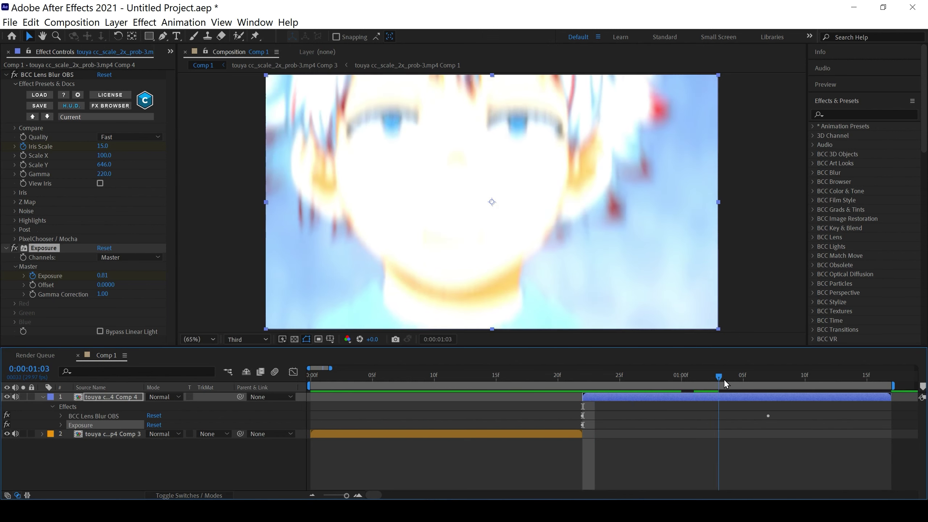
click(105, 276)
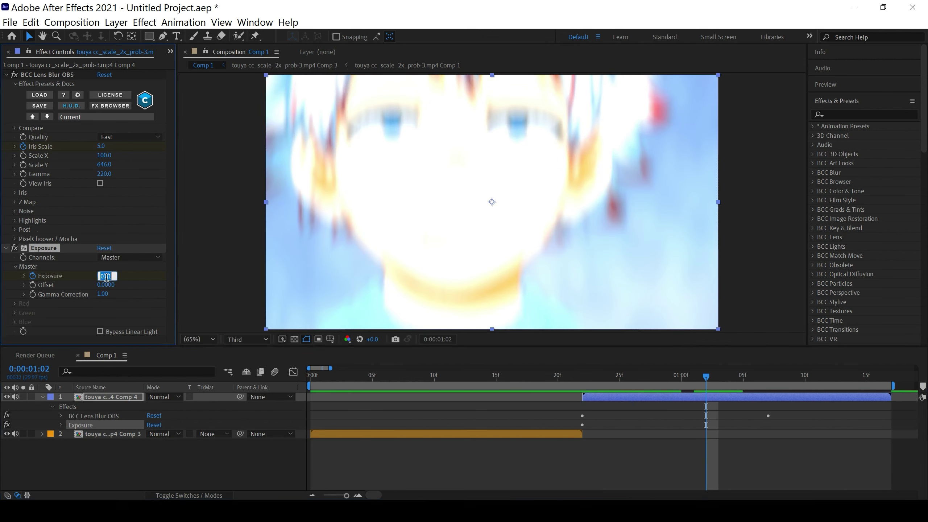
key(Return)
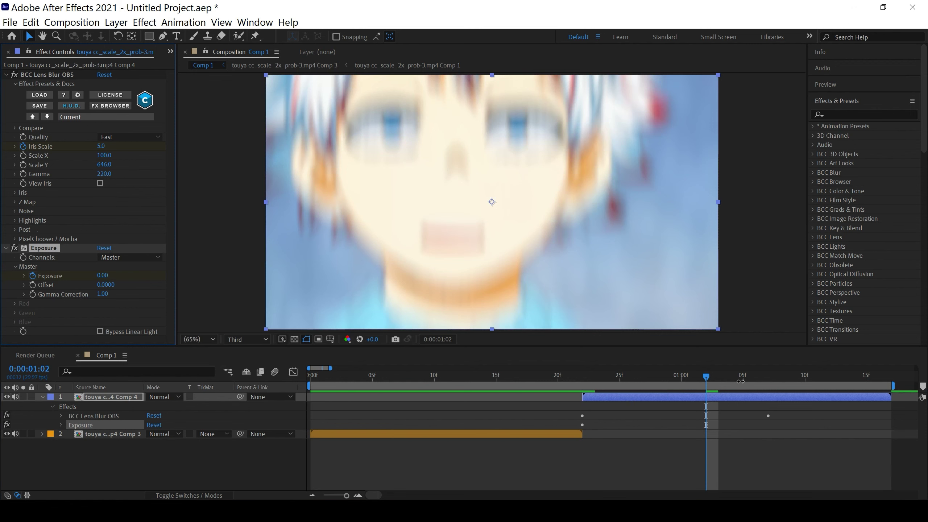
click(706, 381)
key(Page_Up)
key(Page_Up)
key(Page_Up)
key(Page_Up)
key(Page_Up)
key(Page_Up)
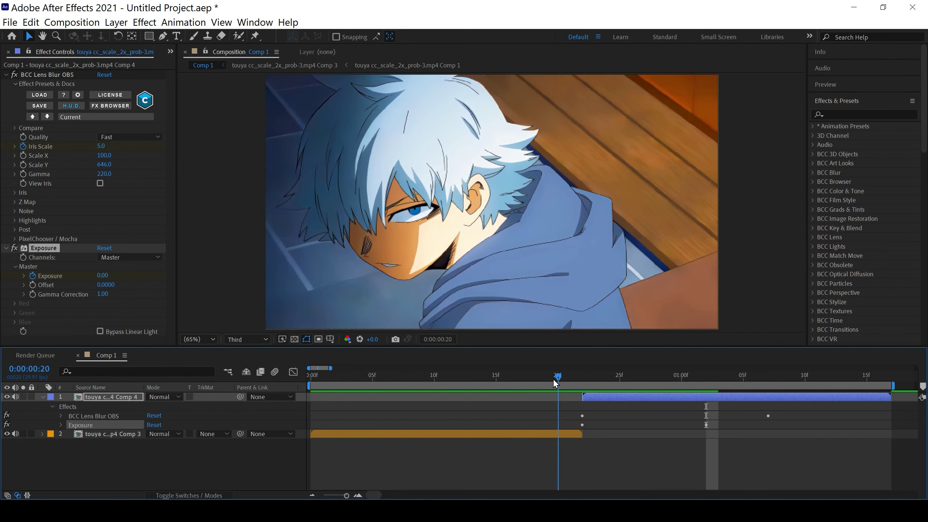
key(Page_Up)
key(Page_Up)
key(space)
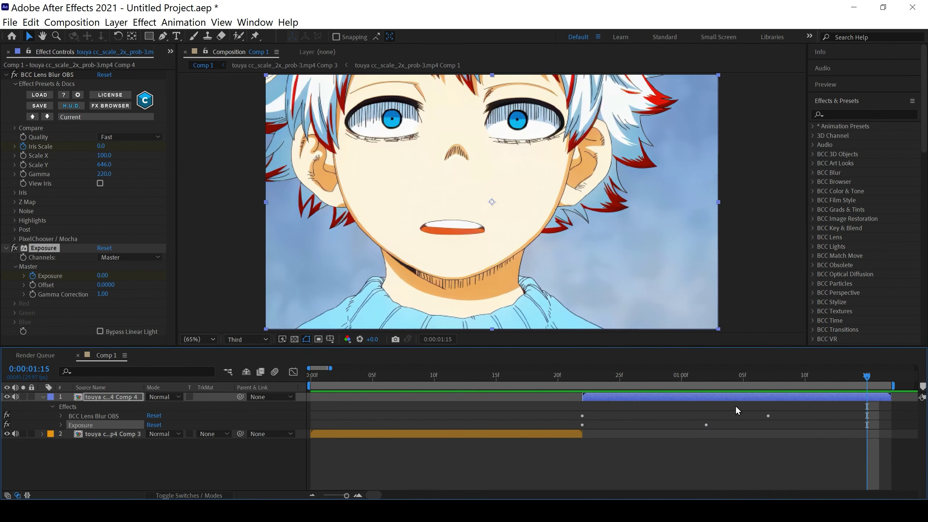
Step: Easy-ease both Exposure keyframes and drag the graph's bezier handle for a steep fall-off after the peak
drag(867, 377, 731, 377)
key(u)
drag(716, 435, 554, 436)
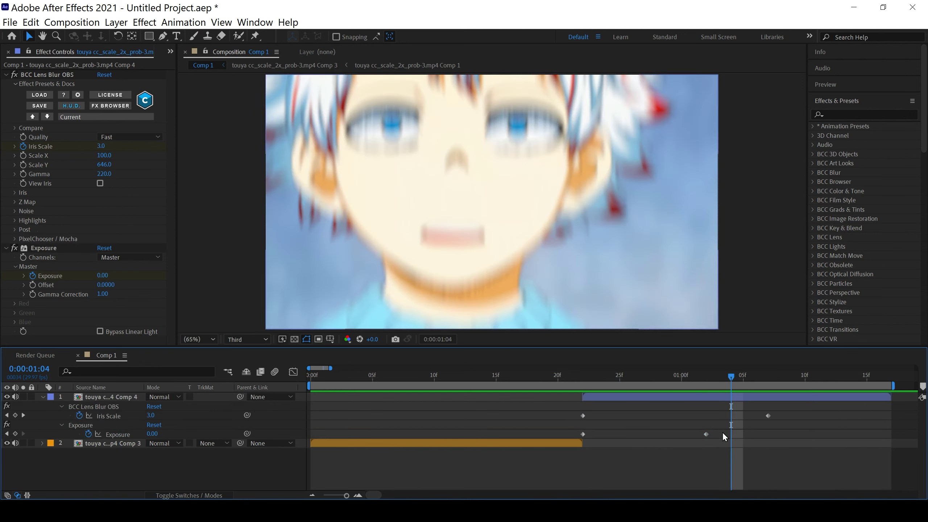
drag(723, 433, 545, 436)
key(F9)
click(289, 373)
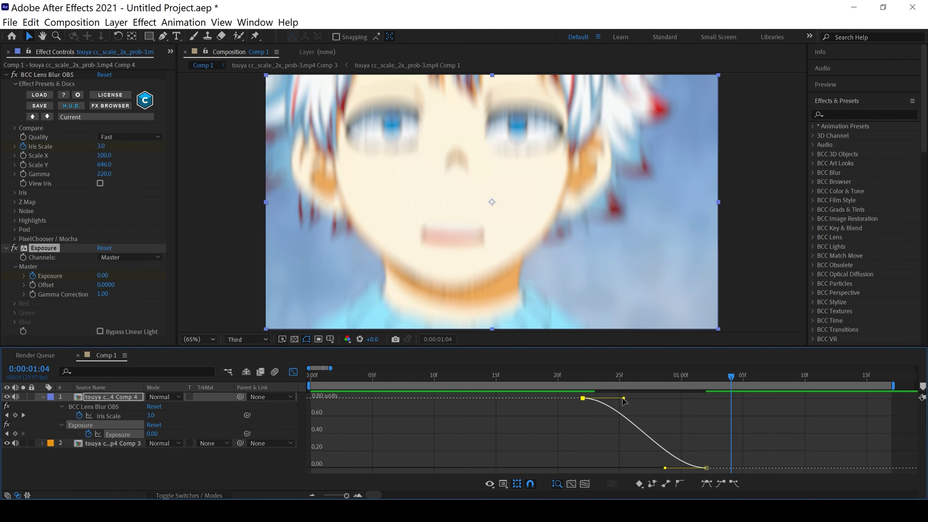
drag(623, 399, 586, 438)
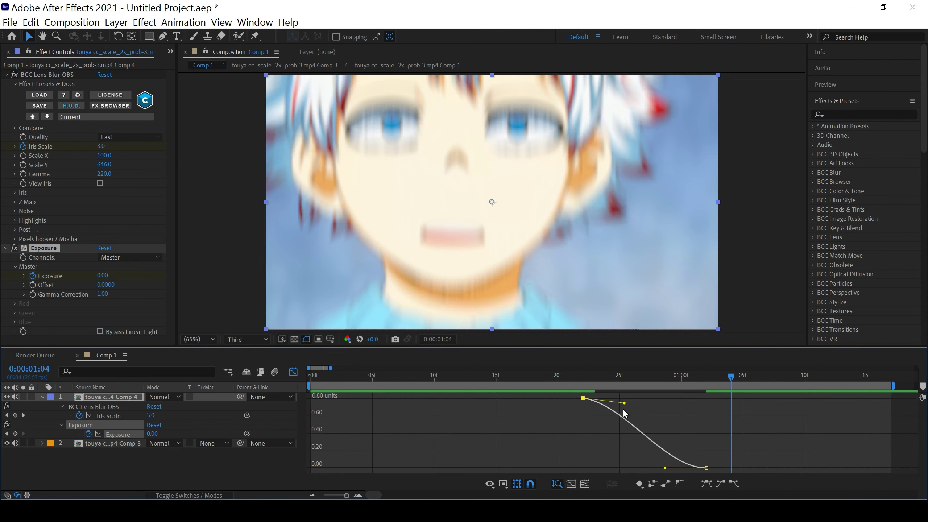
click(293, 372)
key(space)
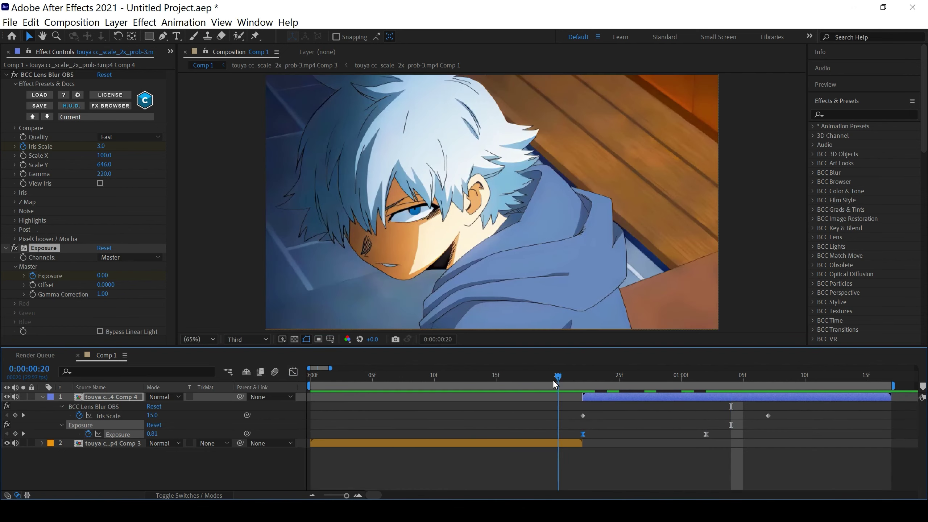
Step: Preview and scrub through the lens-blur and exposure flash transition
key(space)
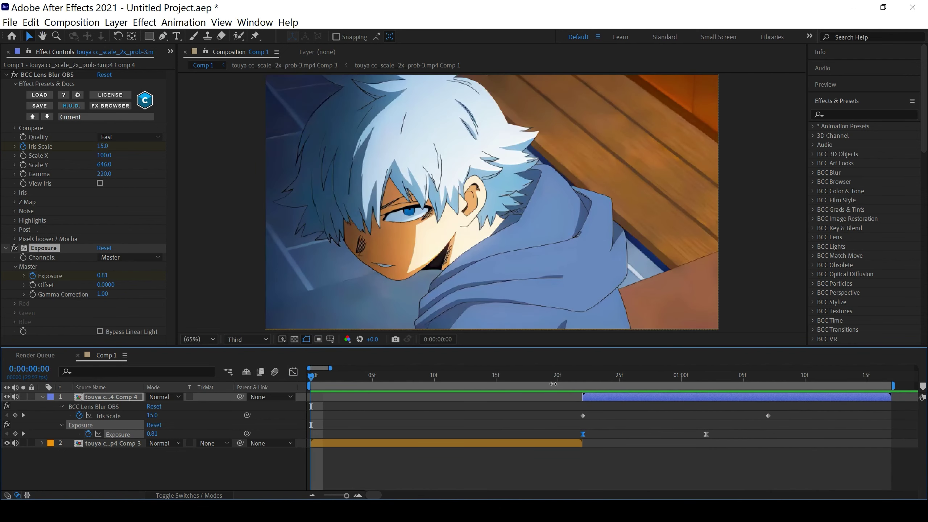
key(space)
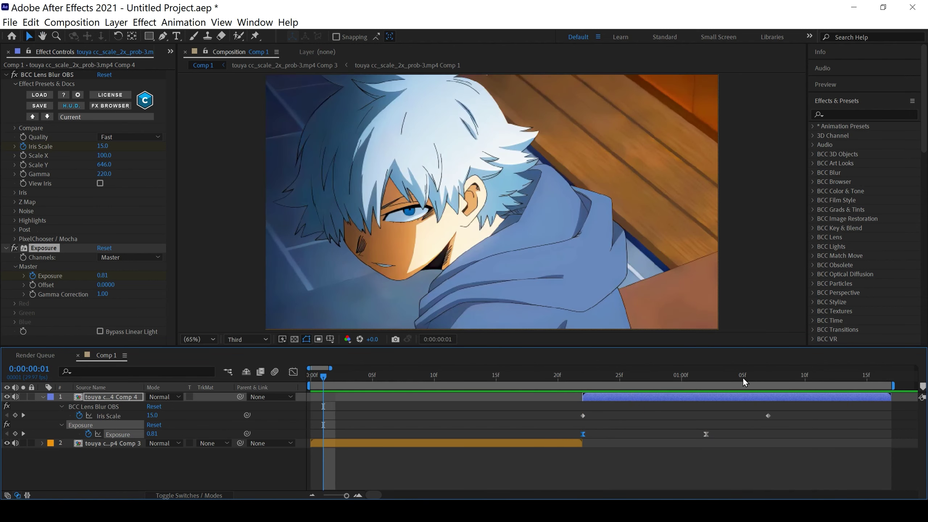
drag(557, 377, 756, 380)
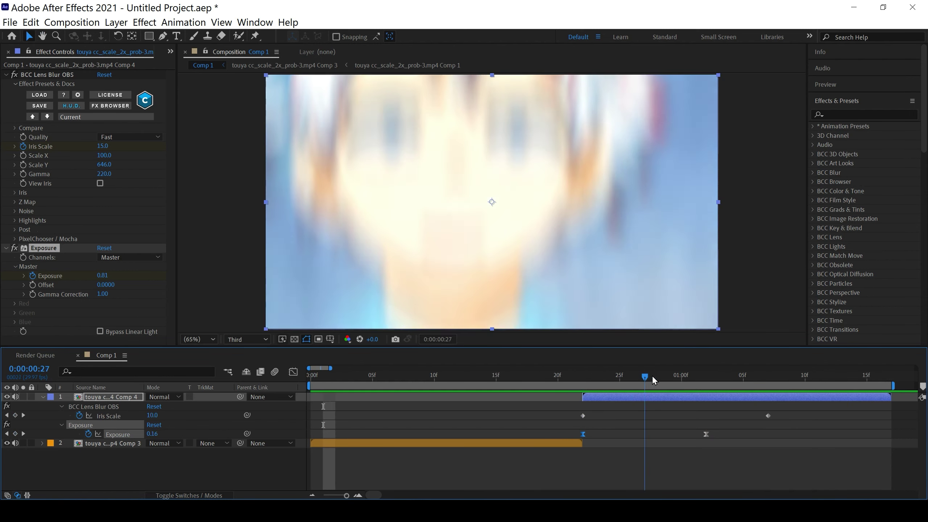
click(434, 376)
key(space)
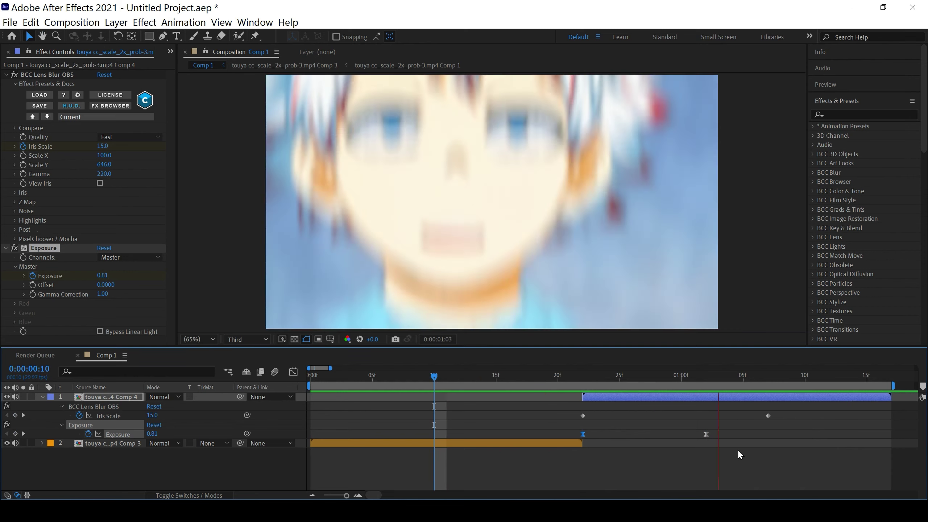
Step: Delete the BCC Lens Blur OBS and Exposure effects from the top layer
click(591, 485)
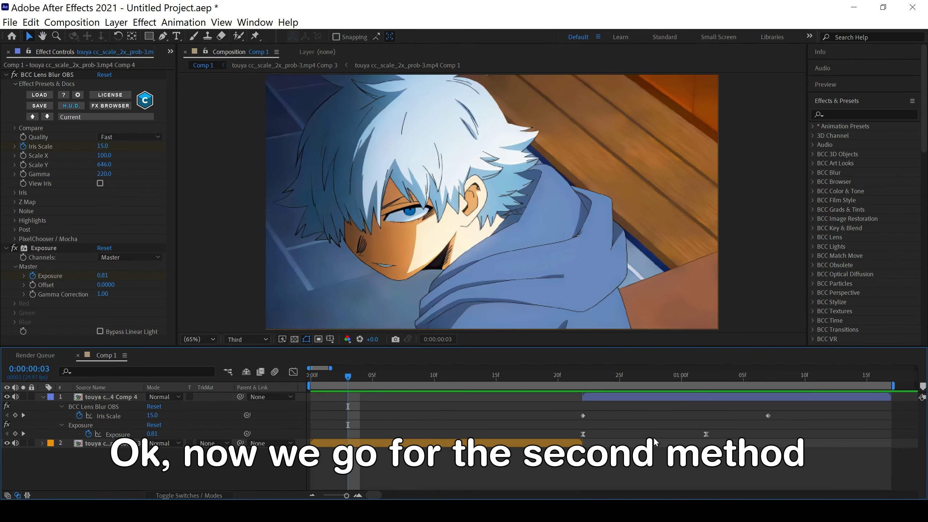
click(93, 406)
key(ctrl+shift+e)
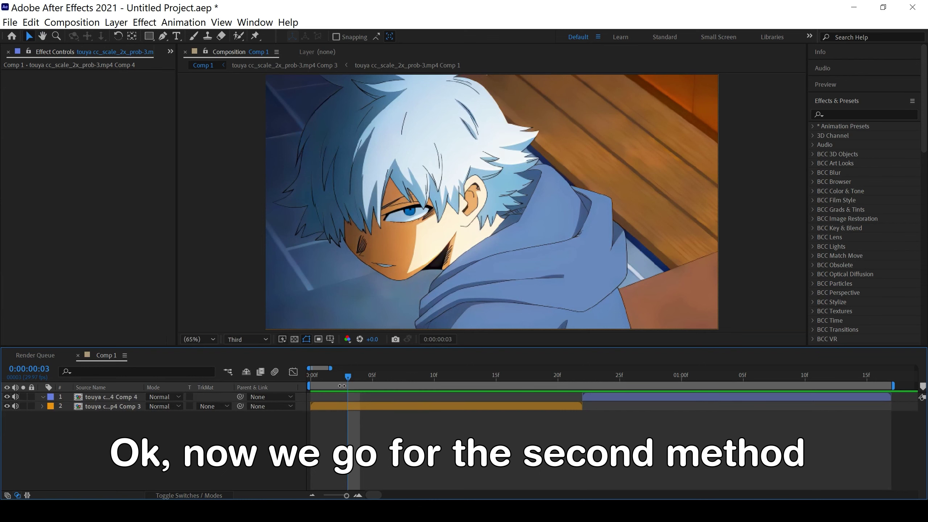
Step: Add Adjustment Layer 1 above both clips and trim its in-point to 0:00:00:19
click(584, 374)
right_click(249, 287)
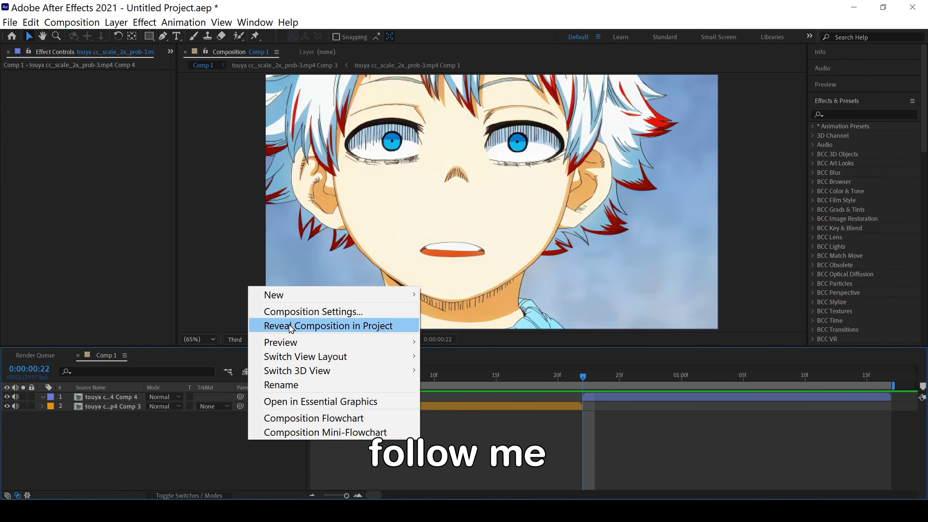
mouse_move(281, 296)
click(475, 396)
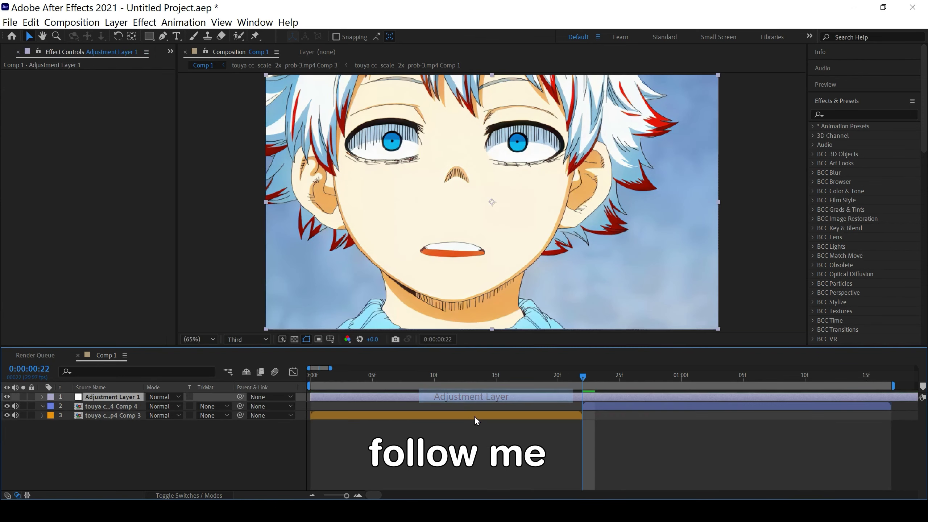
click(545, 379)
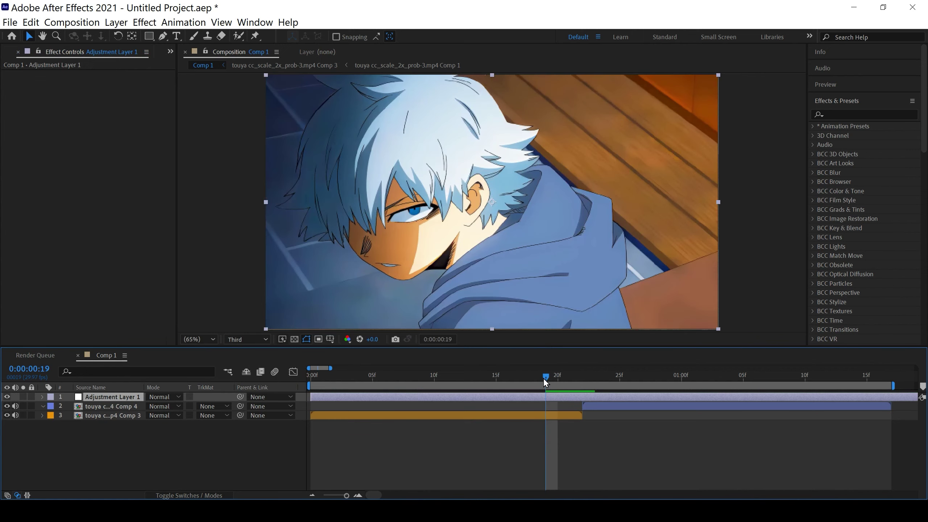
key(alt+bracketleft)
drag(545, 378, 635, 373)
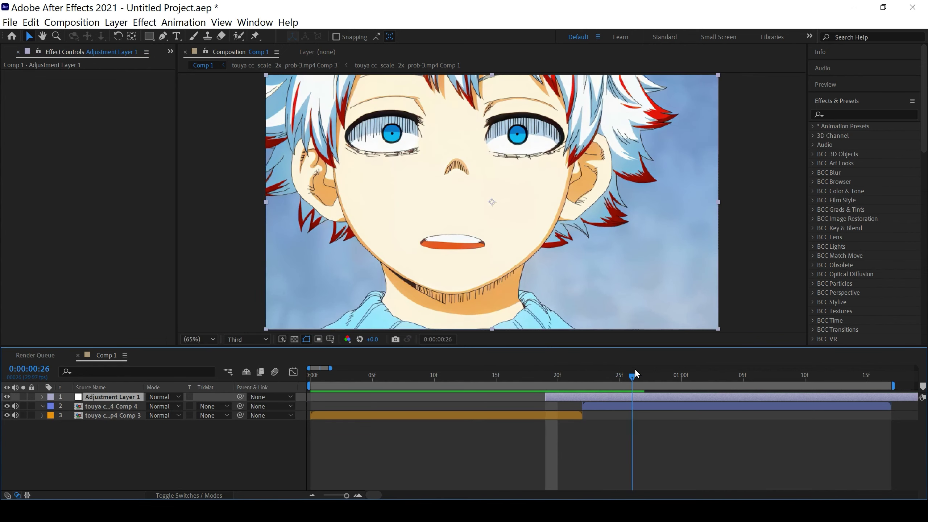
Step: Drag BCC Lens Blur OBS onto Adjustment Layer 1 and check frames before and after it starts
drag(633, 377, 546, 377)
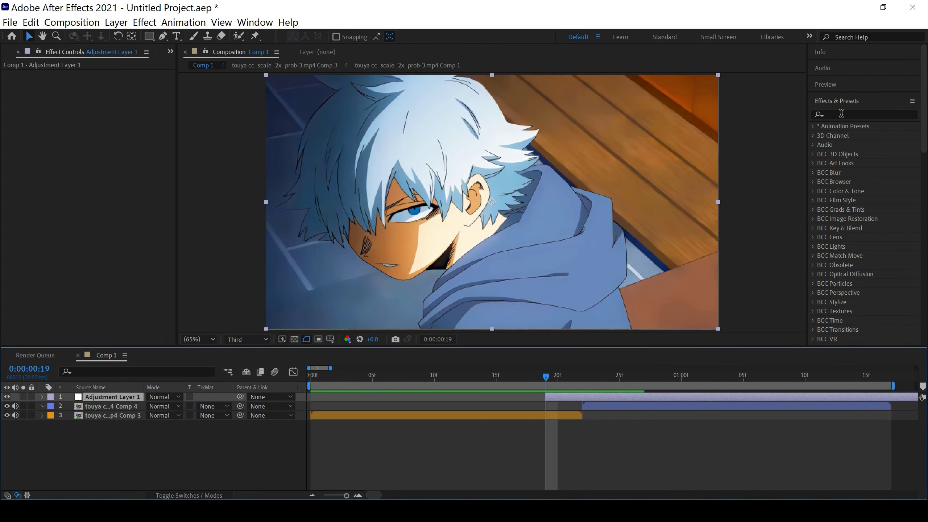
click(841, 114)
text(bcc)
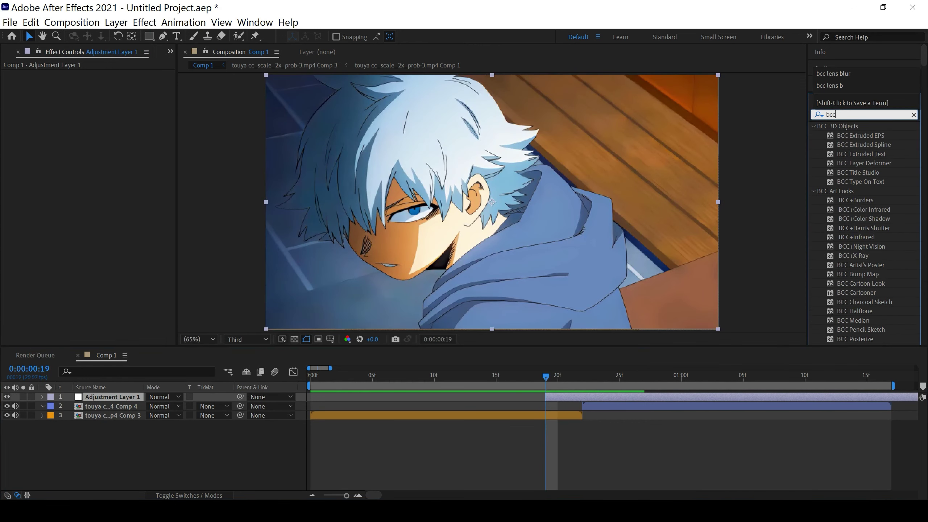
click(836, 74)
drag(859, 136, 603, 398)
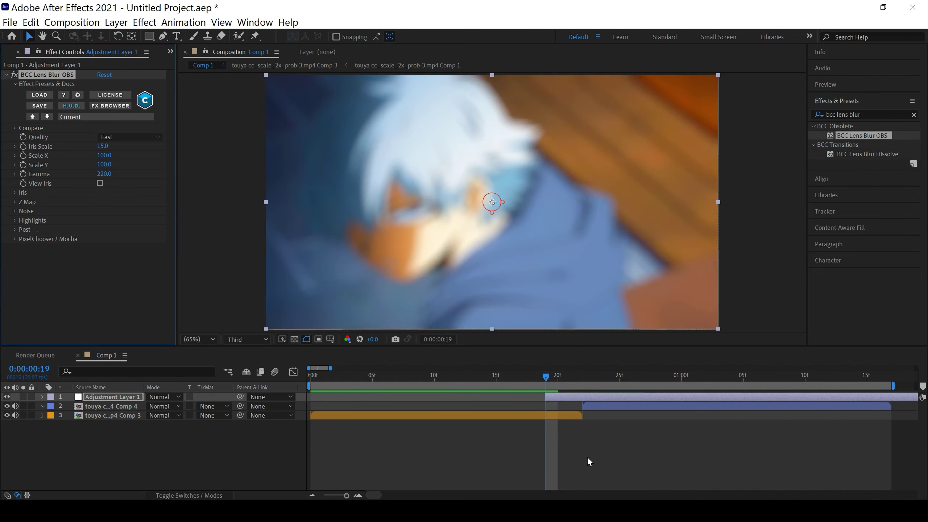
click(588, 453)
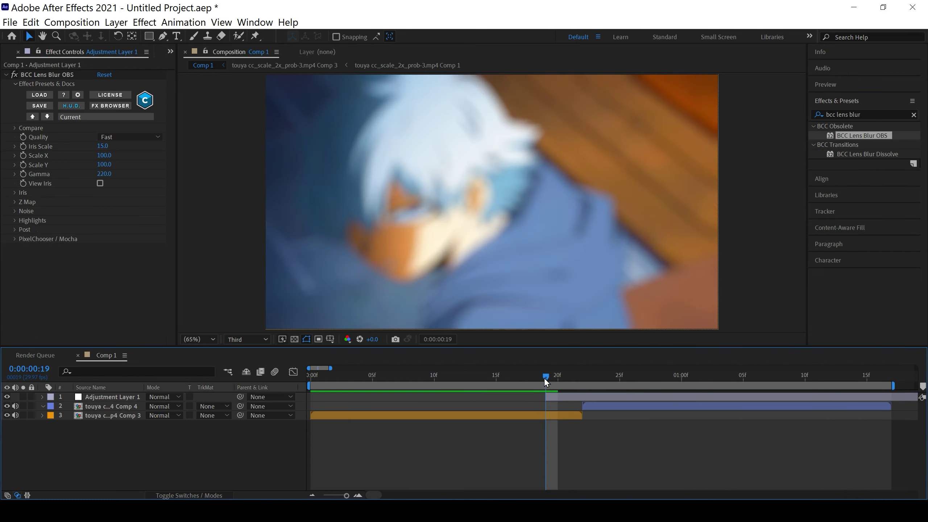
drag(545, 378, 446, 378)
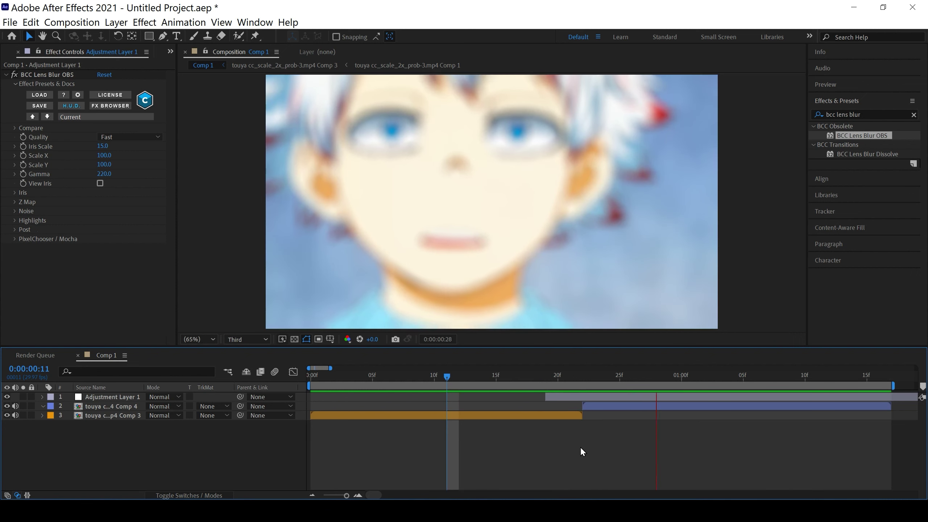
click(781, 377)
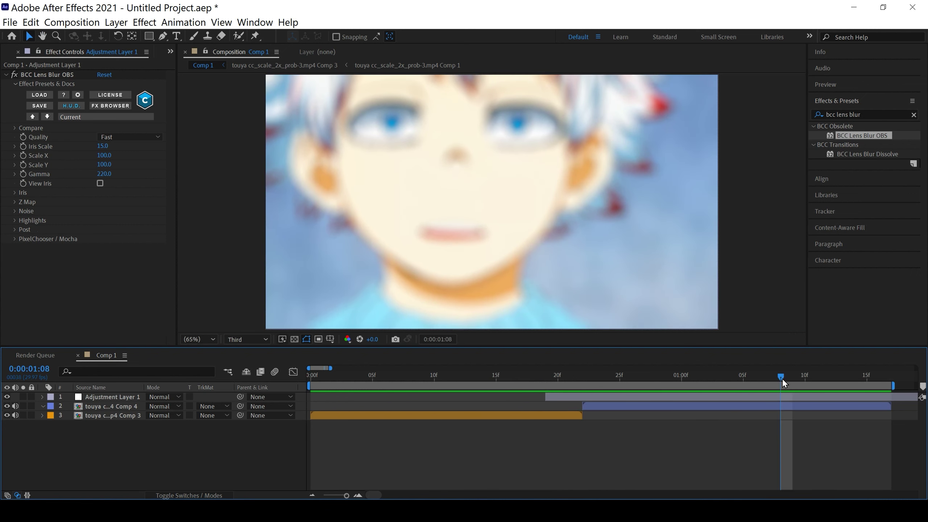
drag(786, 379, 550, 381)
Step: Set the adjustment layer's Iris Scale to 0 and move its in-point to about 17f
click(555, 395)
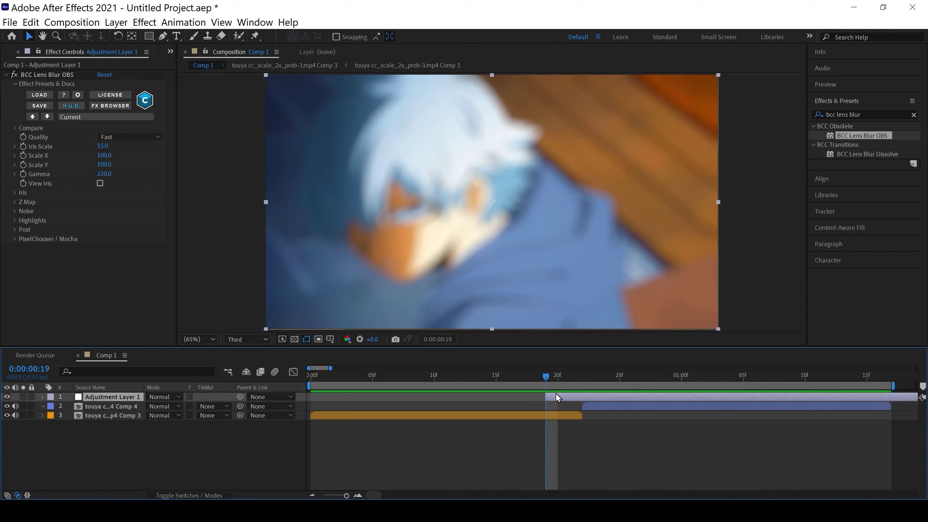
click(106, 146)
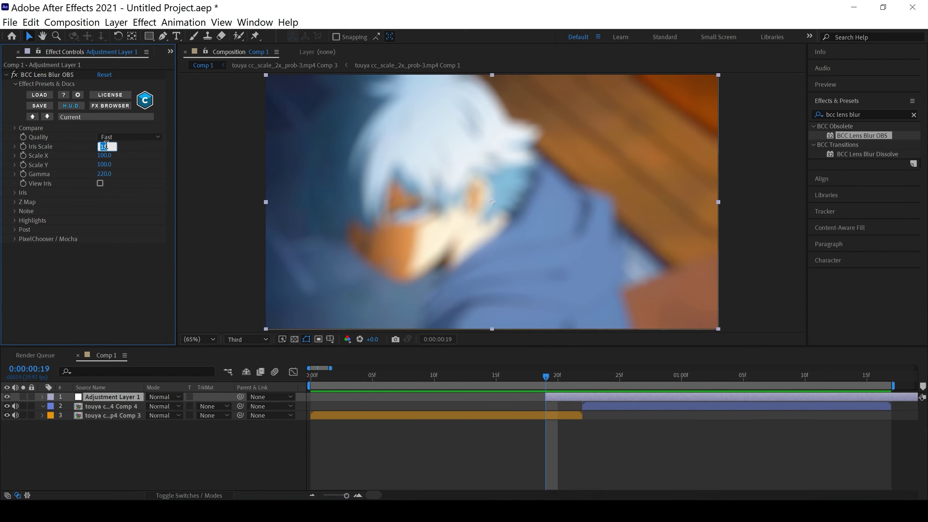
text(0)
key(Return)
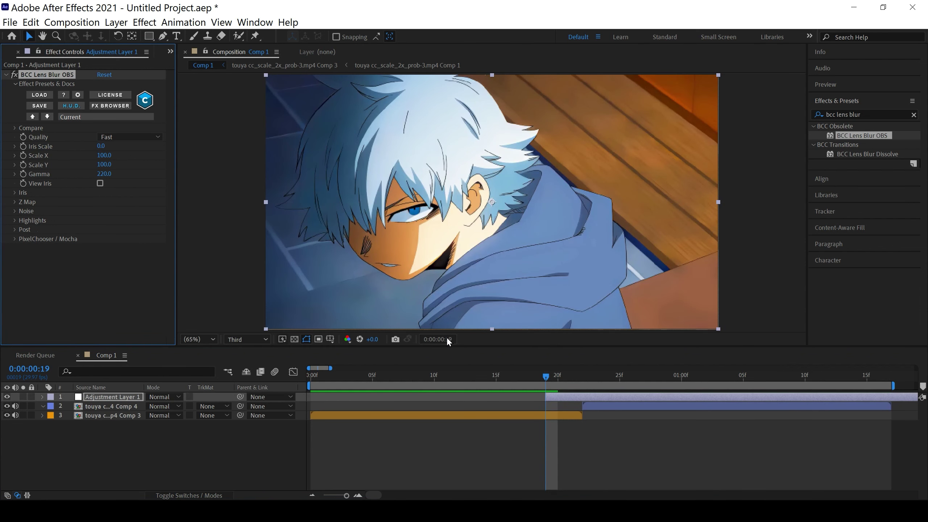
mouse_move(547, 401)
mouse_down()
mouse_move(514, 399)
mouse_move(521, 378)
mouse_up()
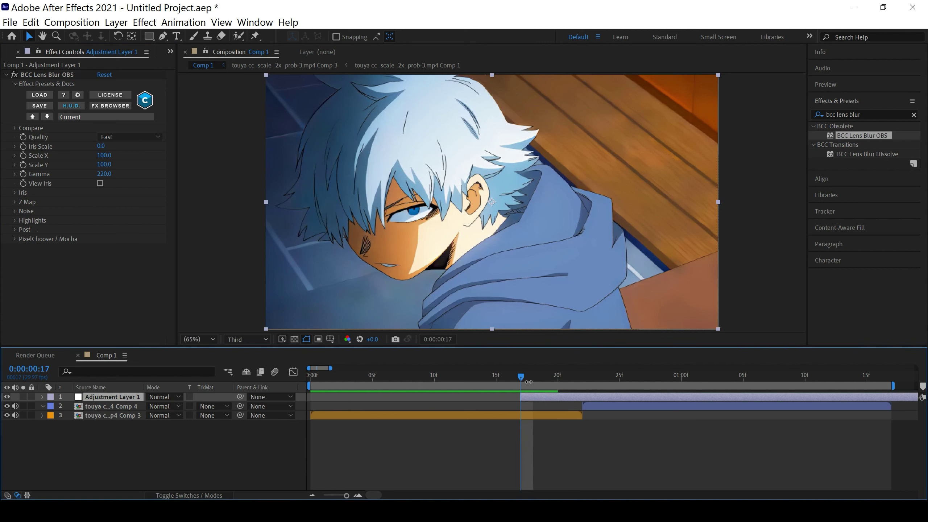
Step: Keyframe the adjustment layer's Iris Scale at 15 near frame 20 and 0 at 1:03
click(29, 148)
drag(522, 376, 583, 383)
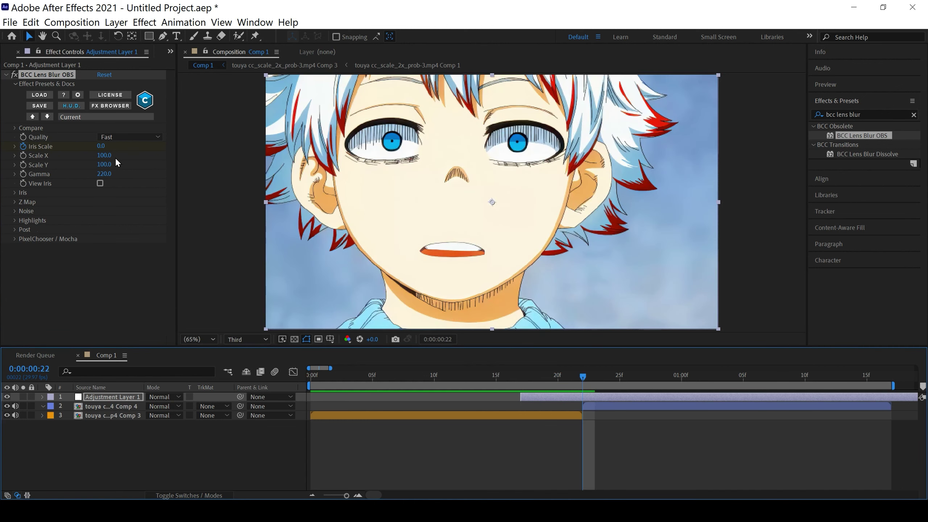
click(102, 146)
text(15)
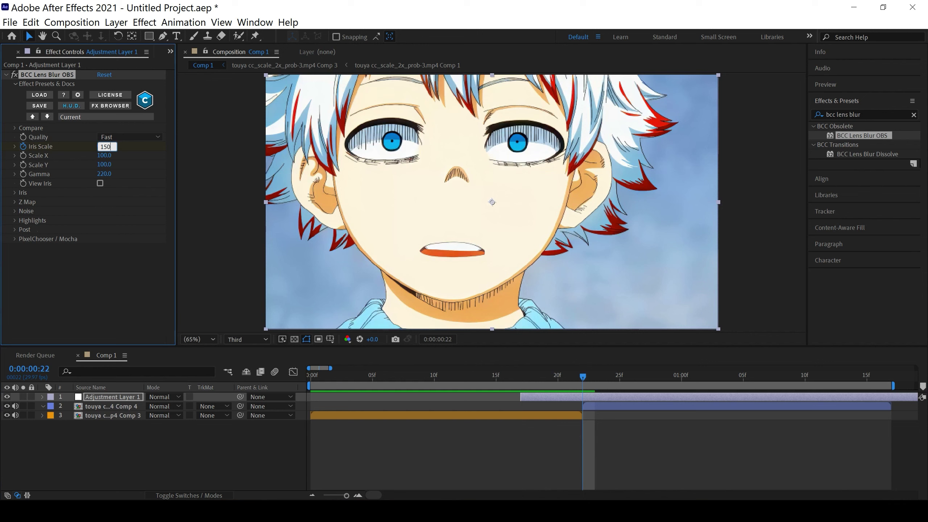
key(Return)
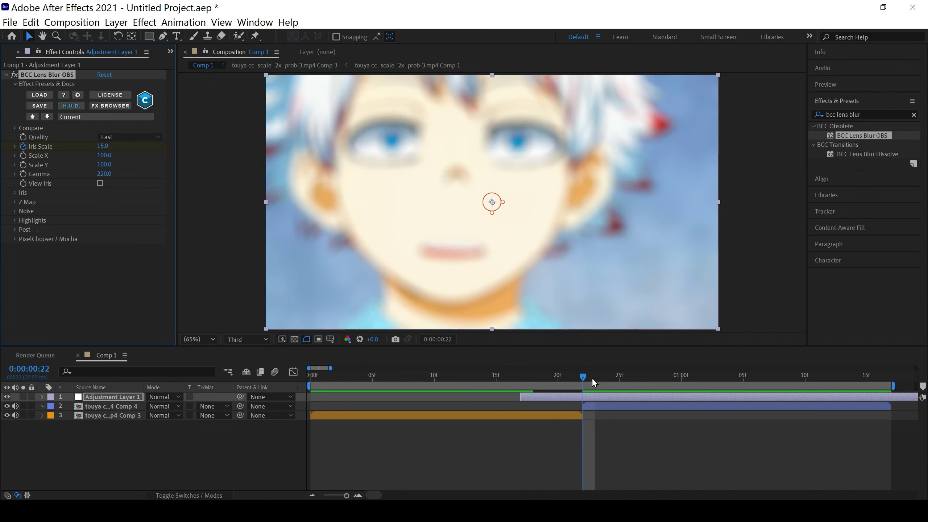
drag(588, 379, 719, 375)
click(110, 147)
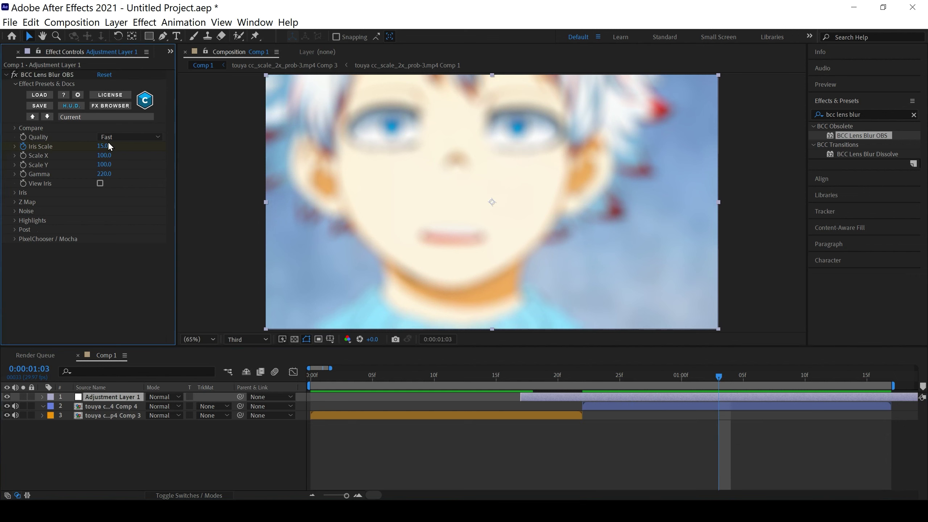
text(0)
key(Return)
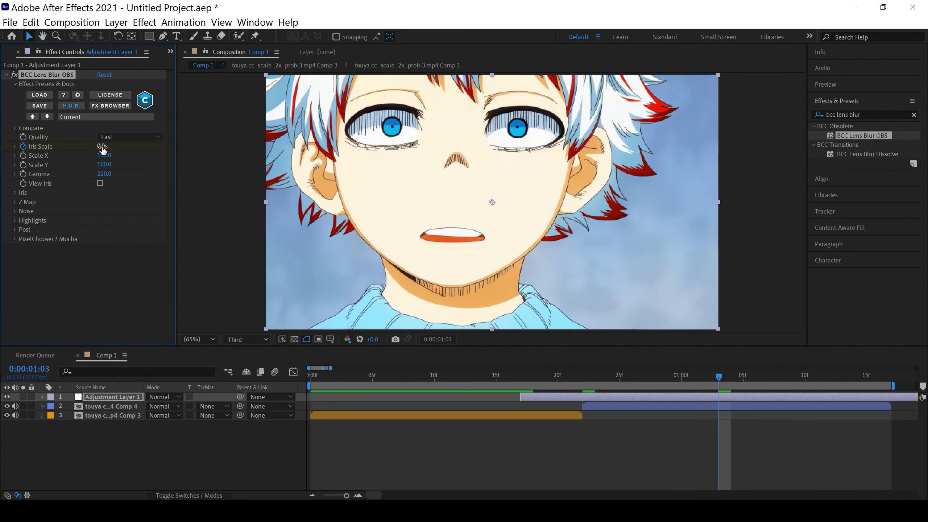
Step: Preview the adjustment-layer blur transition from before the cut and from the composition start
click(598, 482)
drag(724, 386, 472, 384)
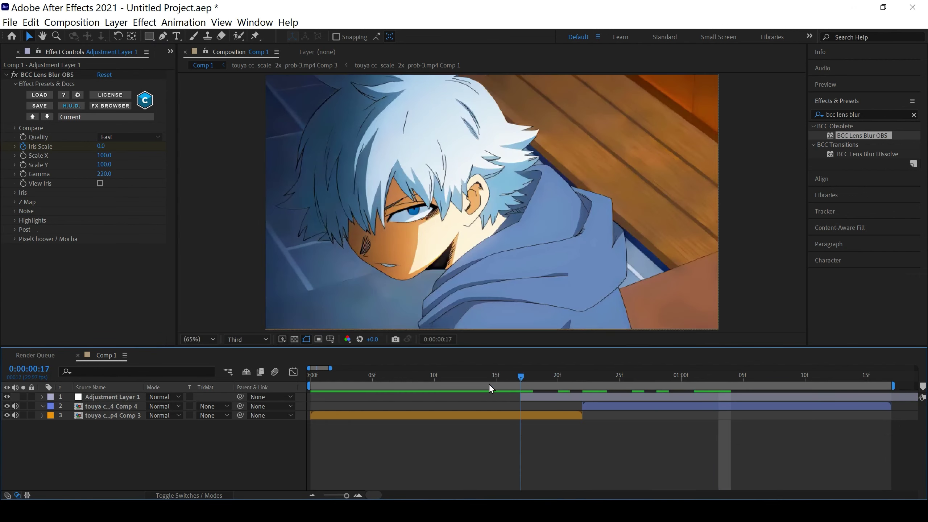
key(space)
key(space)
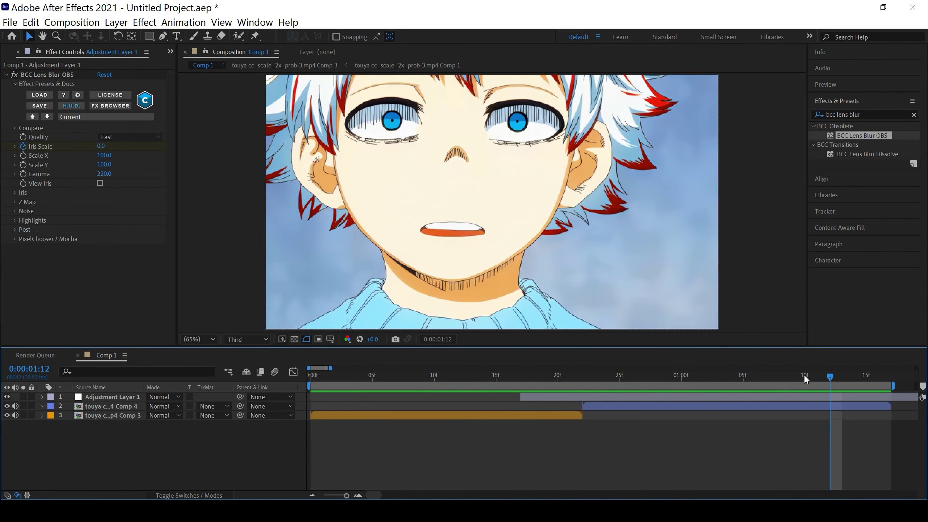
drag(831, 381, 283, 385)
key(space)
key(space)
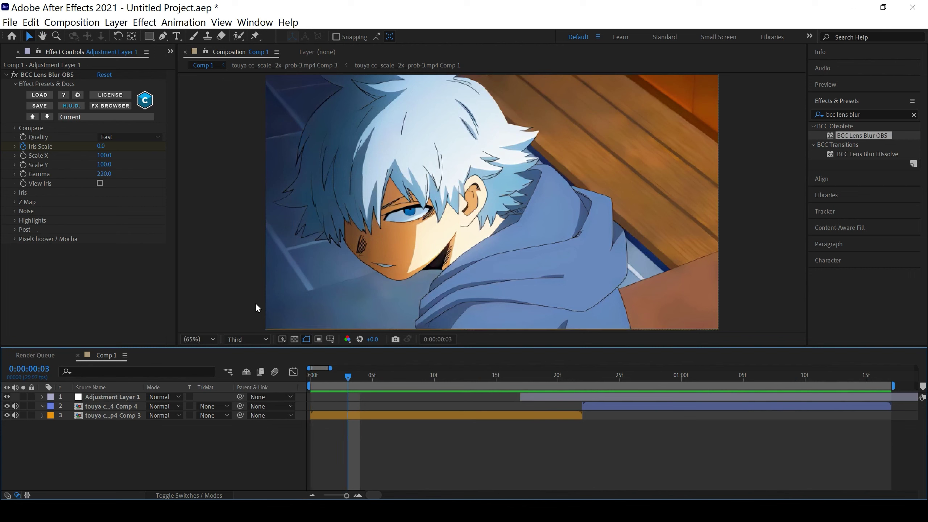
key(space)
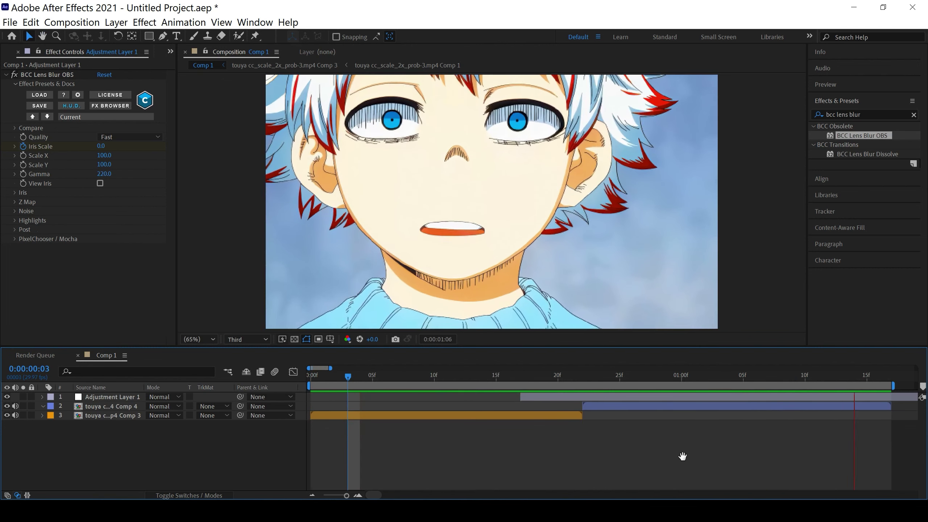
key(space)
Step: At frame 22, stretch the BCC Lens Blur OBS iris to Scale X 156 and Scale Y 265
drag(867, 381, 584, 380)
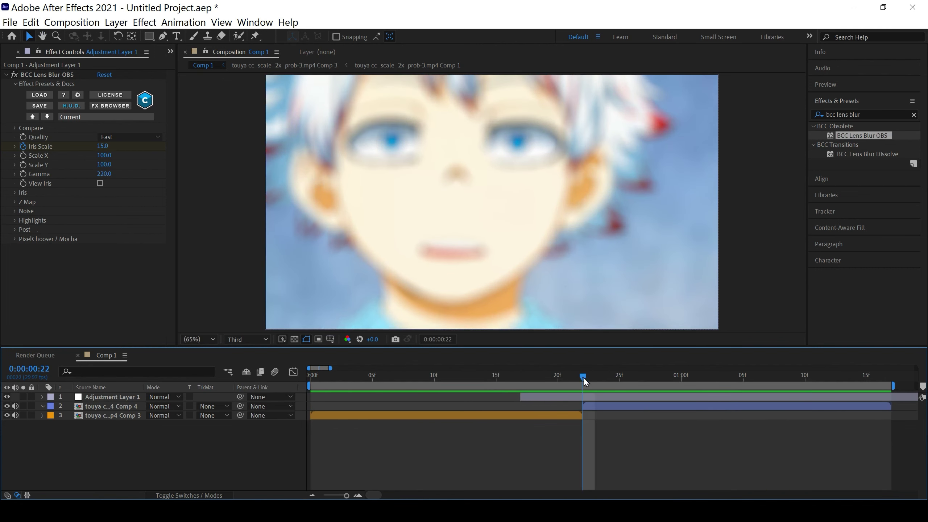
click(587, 400)
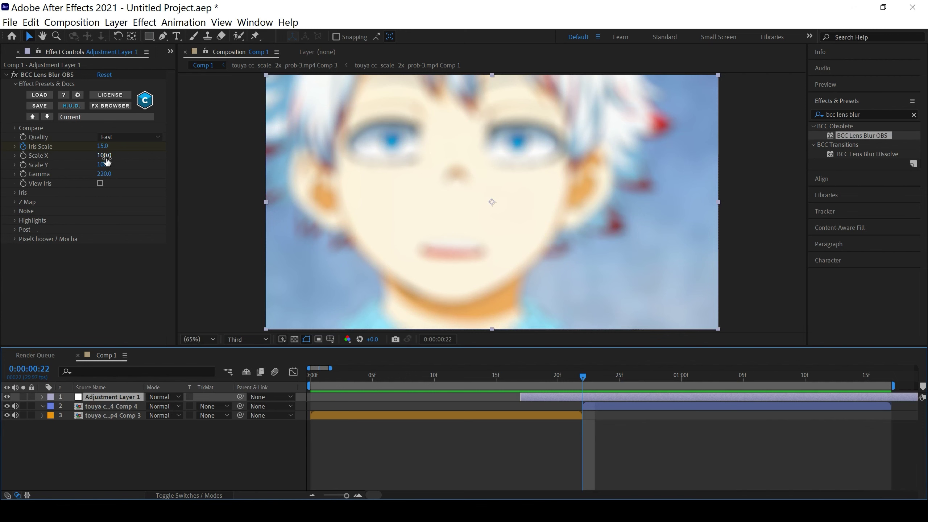
drag(105, 157, 216, 181)
Step: Preview the stretched-iris transition from frame 12, return to frame 22, and clear the effect search field
drag(583, 376, 460, 377)
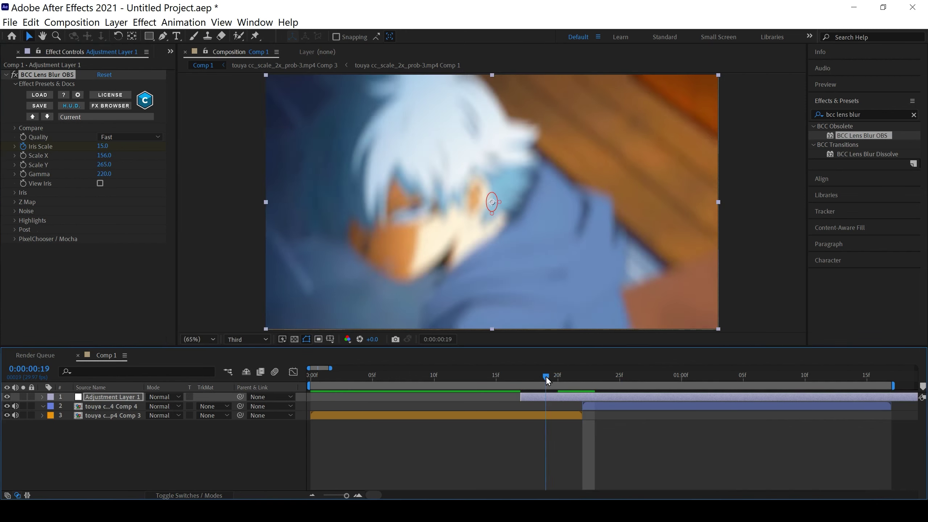
key(space)
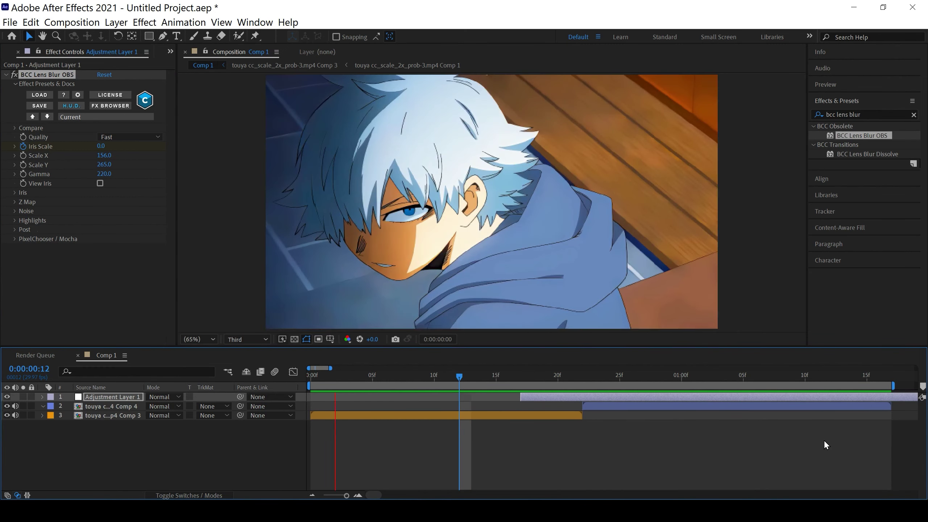
key(space)
drag(328, 377, 581, 381)
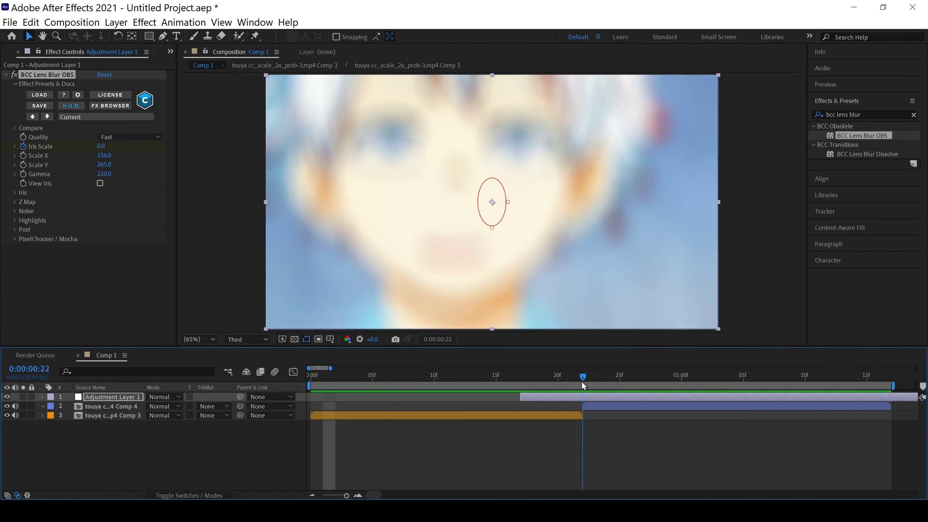
key(ctrl+a)
key(BackSpace)
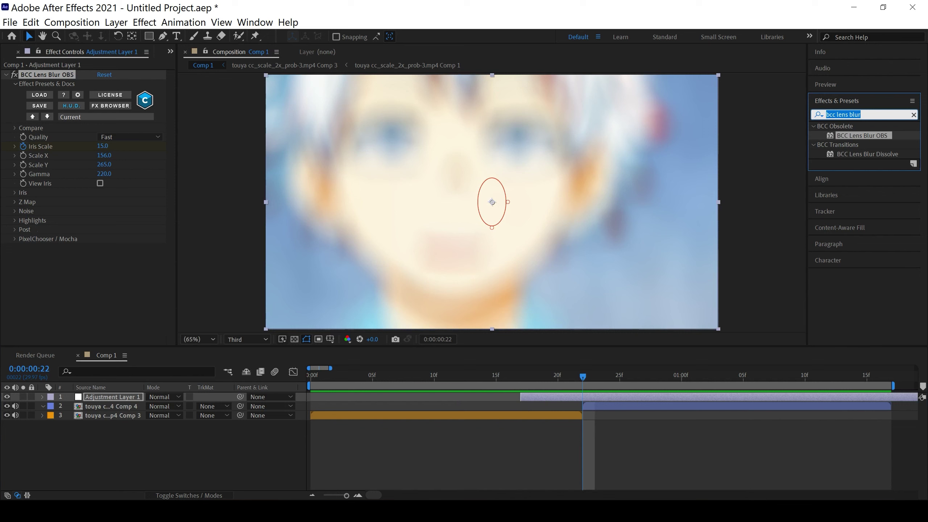
Step: Find the Exposure effect via 'expo' search and apply it to Adjustment Layer 1
text(expo)
click(829, 62)
drag(853, 251, 603, 396)
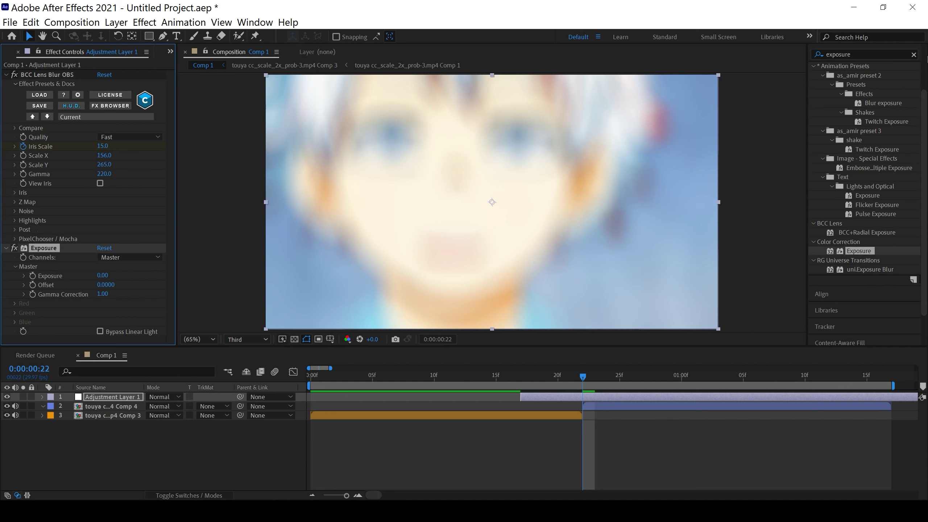
click(914, 55)
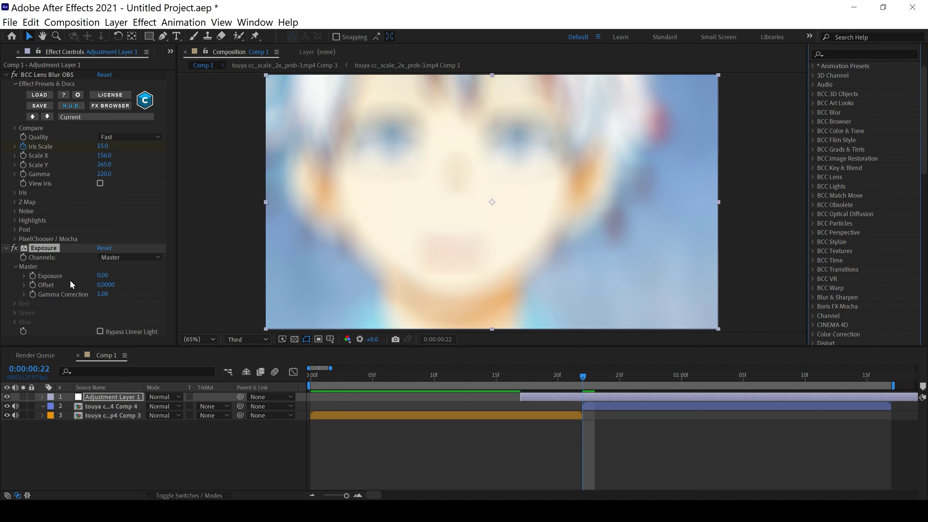
Step: Keyframe Exposure at 0.00 on frame 17 and 0.85 on frame 22 for a flash
click(579, 380)
drag(578, 379, 522, 376)
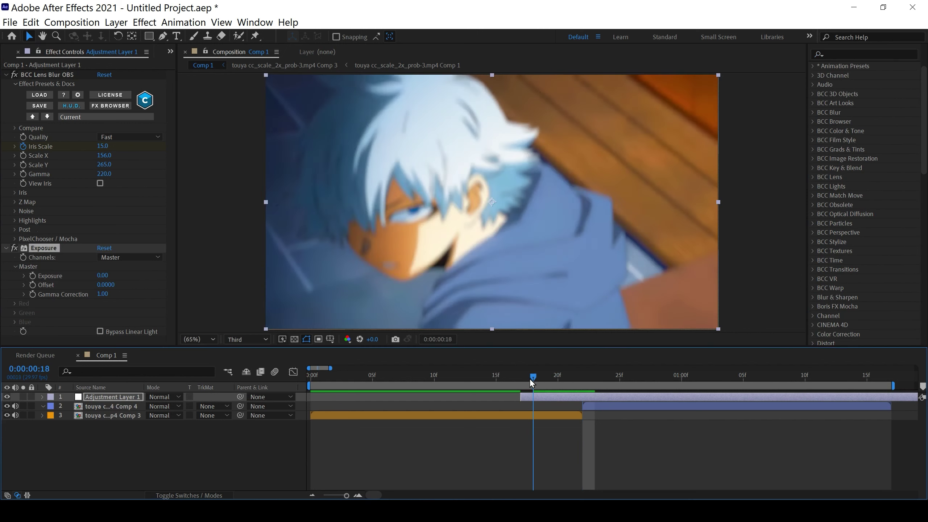
click(33, 276)
click(549, 379)
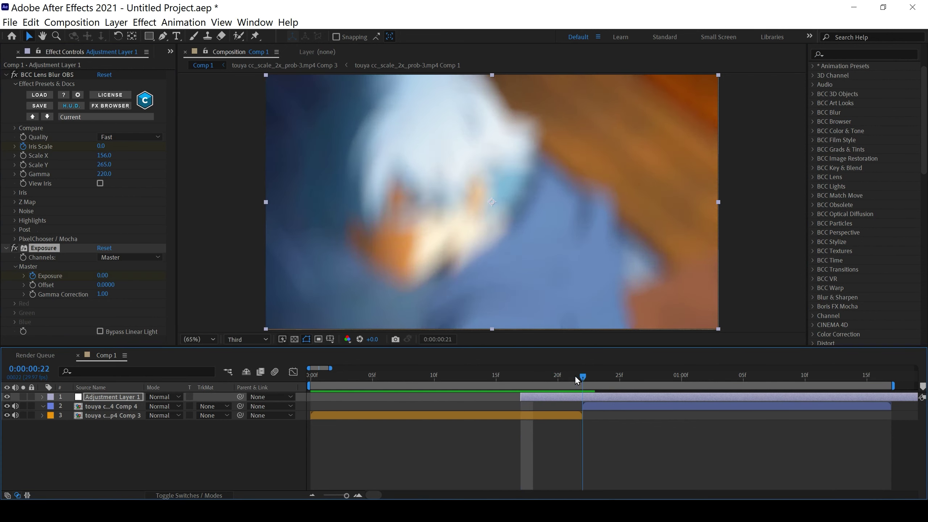
drag(548, 379, 584, 378)
drag(104, 279, 153, 283)
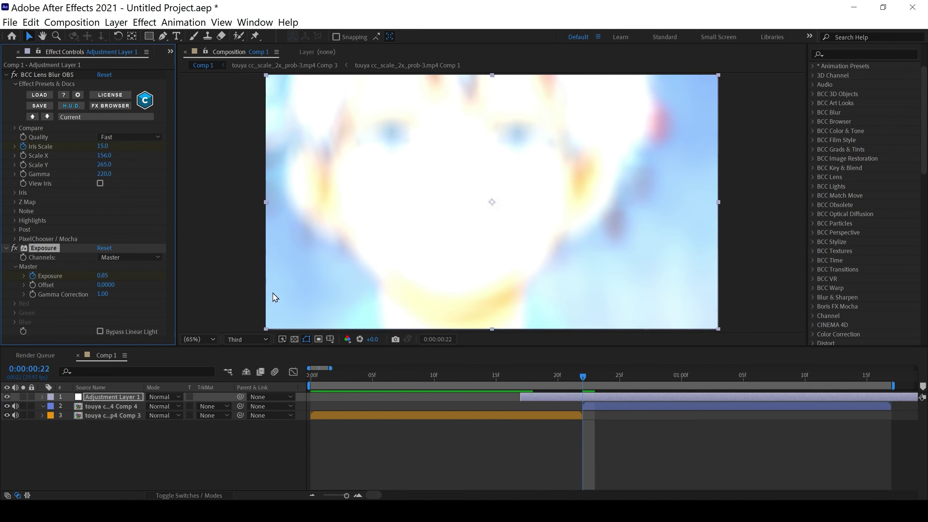
mouse_move(583, 377)
mouse_down()
mouse_move(716, 381)
mouse_move(694, 381)
mouse_up()
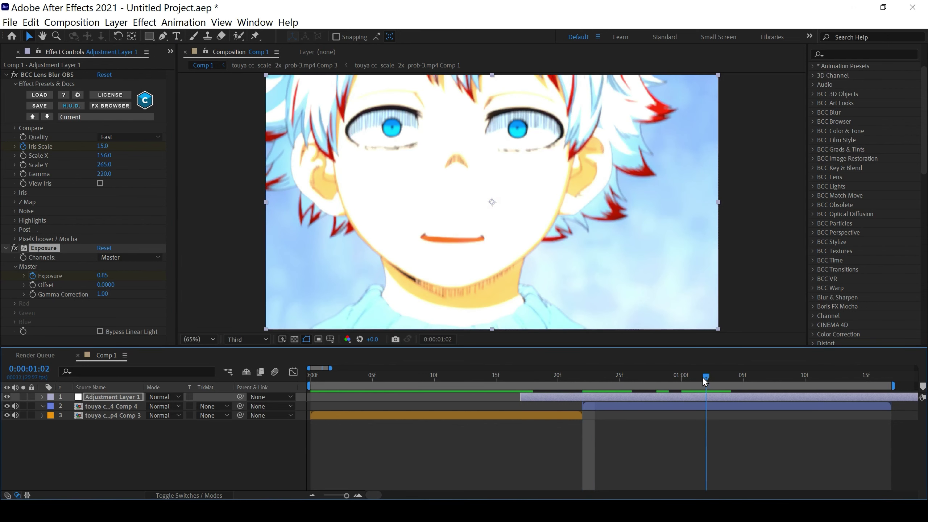
Step: Set Exposure back to 0 at 1:01
click(104, 276)
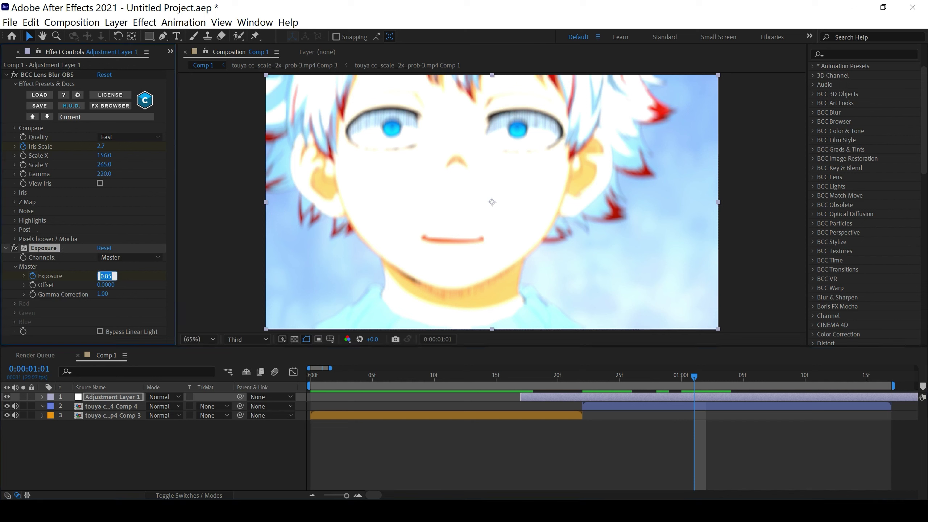
text(0)
key(Return)
Step: Apply Easy Ease (F9) to the Exposure and Iris Scale keyframes, then preview the transition
click(637, 395)
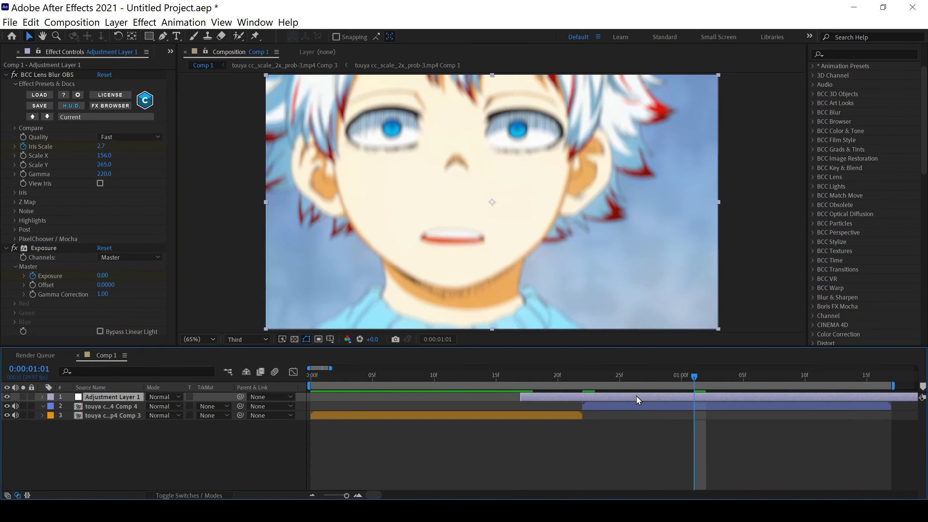
key(u)
click(645, 469)
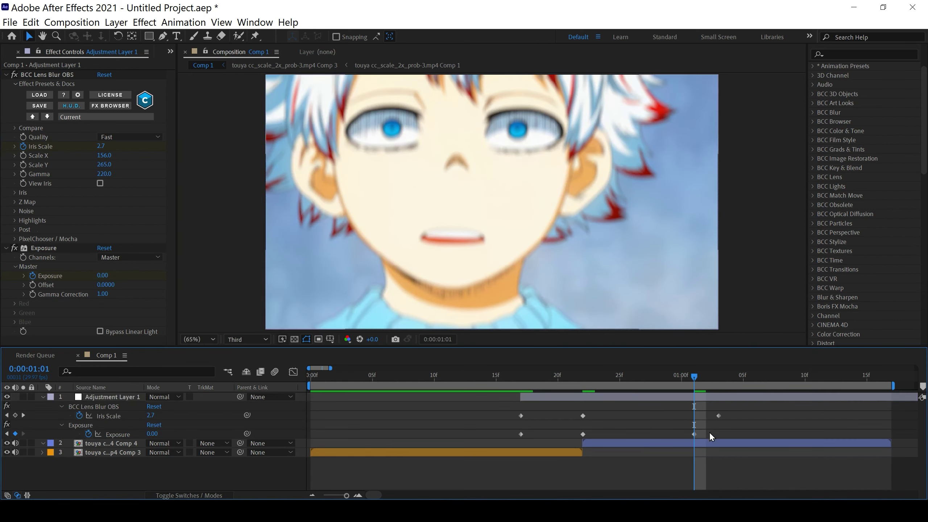
drag(709, 433, 479, 441)
key(F9)
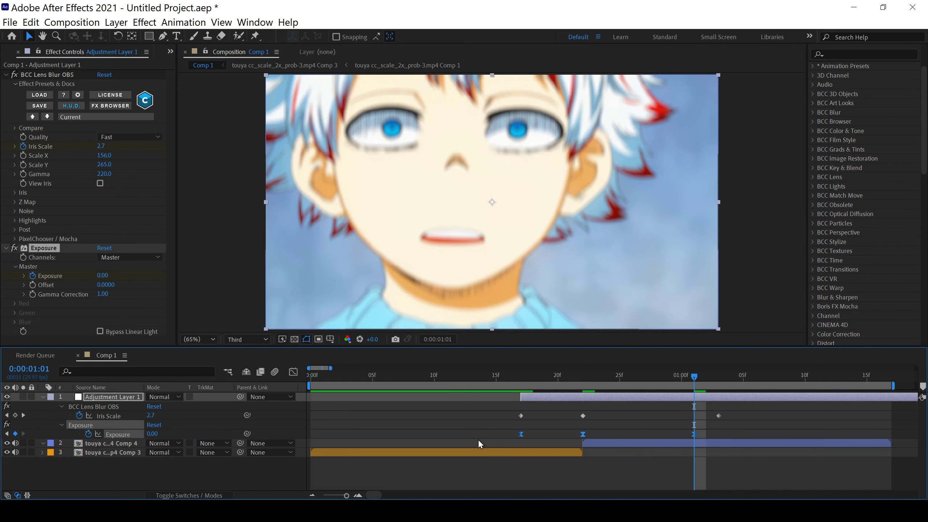
drag(742, 408, 511, 423)
key(F9)
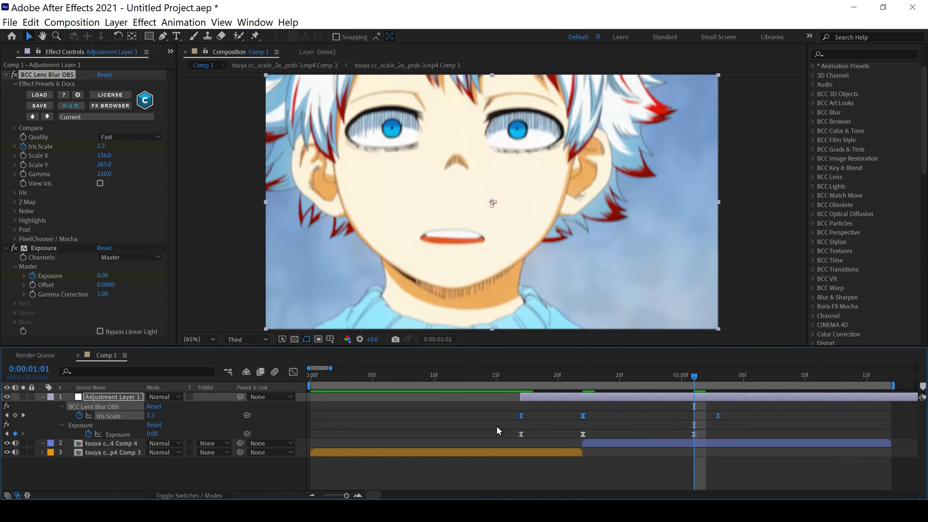
click(497, 426)
key(space)
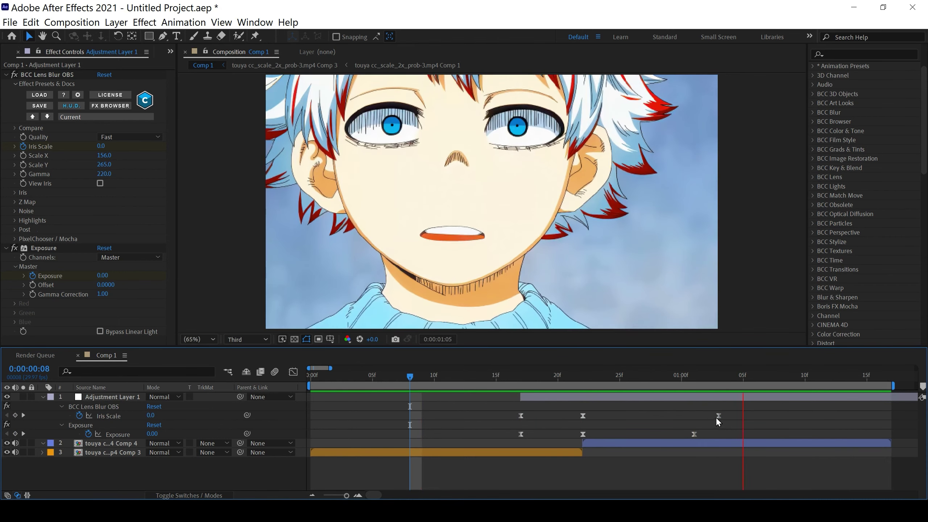
Step: Stop playback, collapse the BCC Lens Blur OBS and Exposure settings, hide layer properties, and show switch columns
key(space)
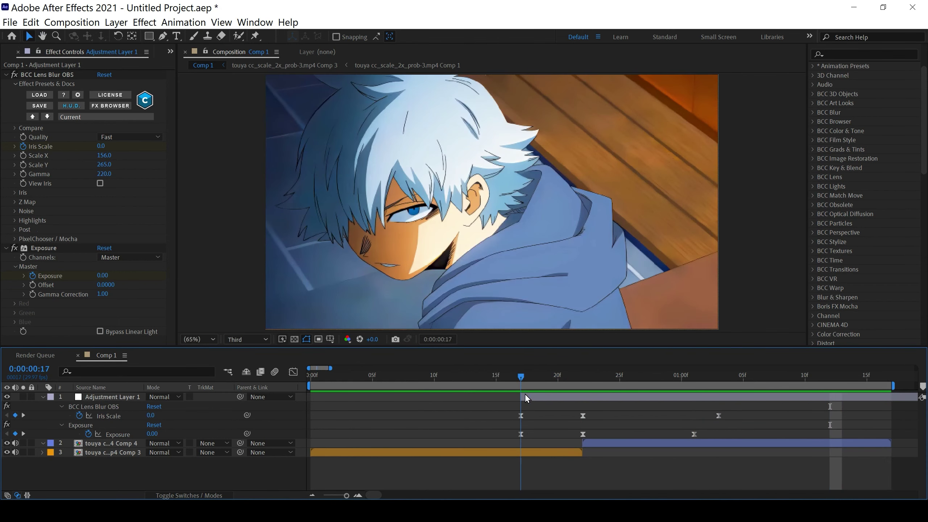
click(5, 75)
click(5, 84)
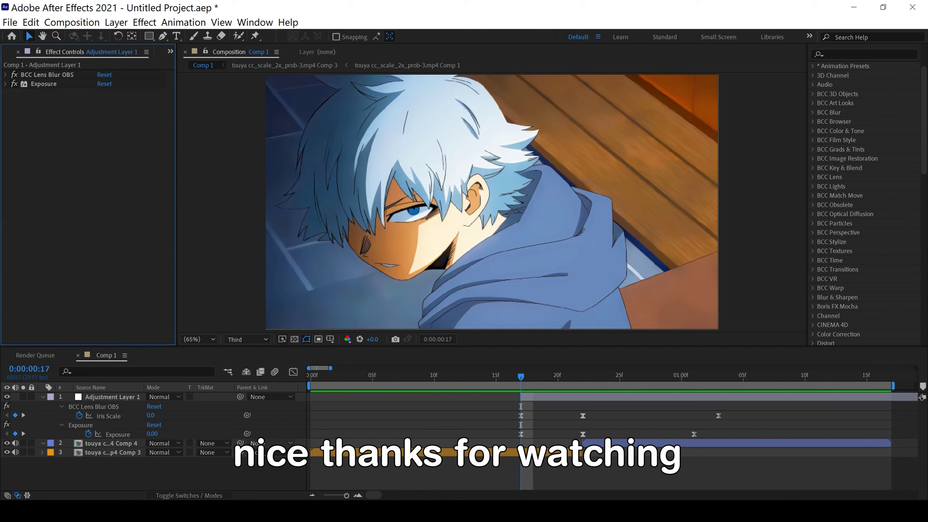
key(u)
key(F4)
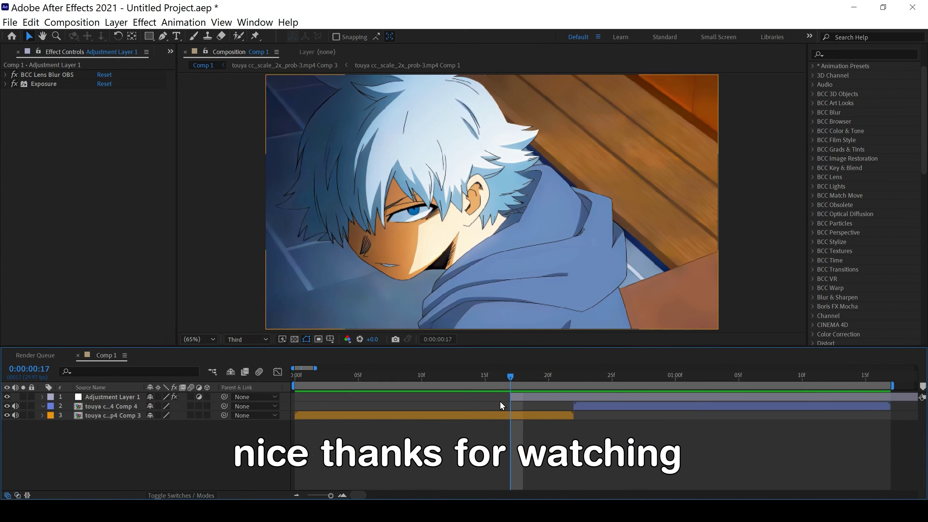